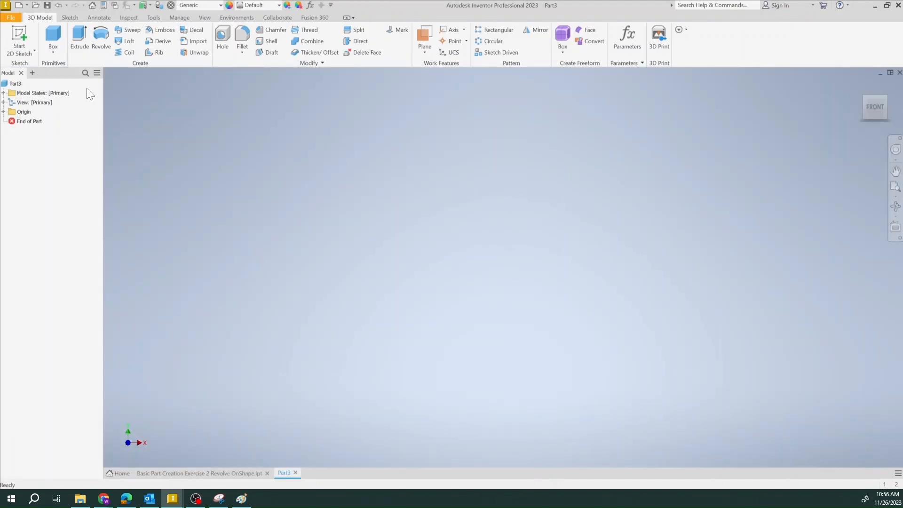
Set the part's document units to millimeter for length and gram for mass.
left_click(154, 17)
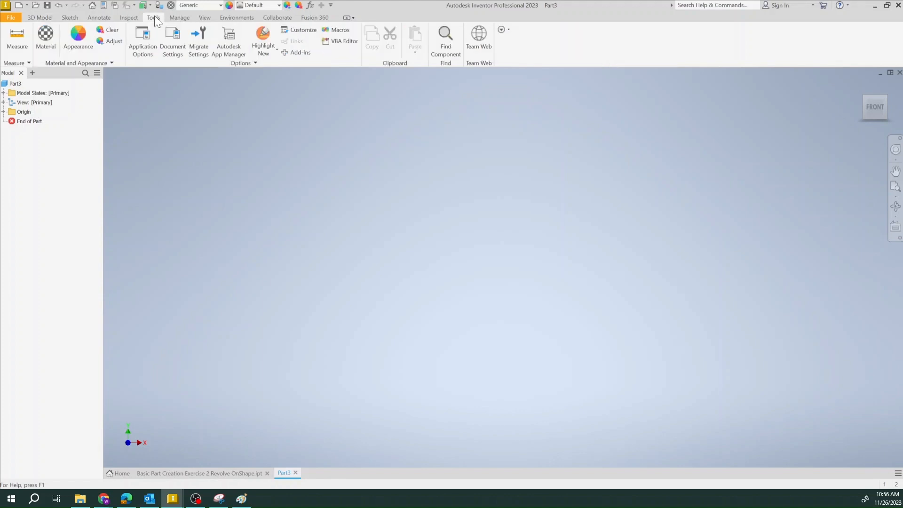
left_click(170, 39)
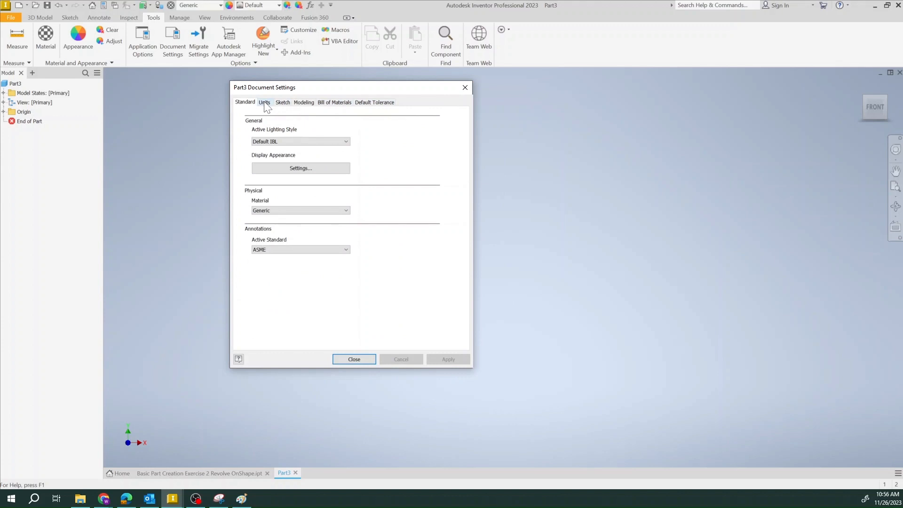
left_click(264, 103)
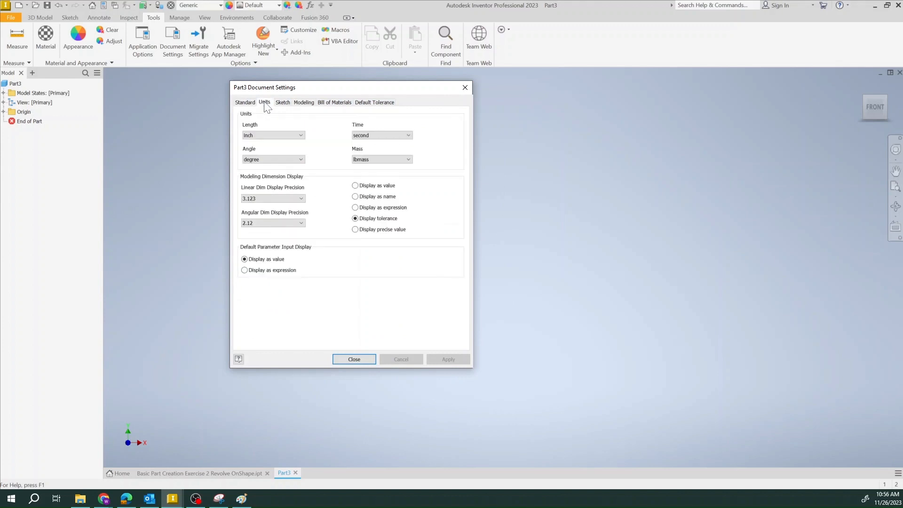
left_click(249, 136)
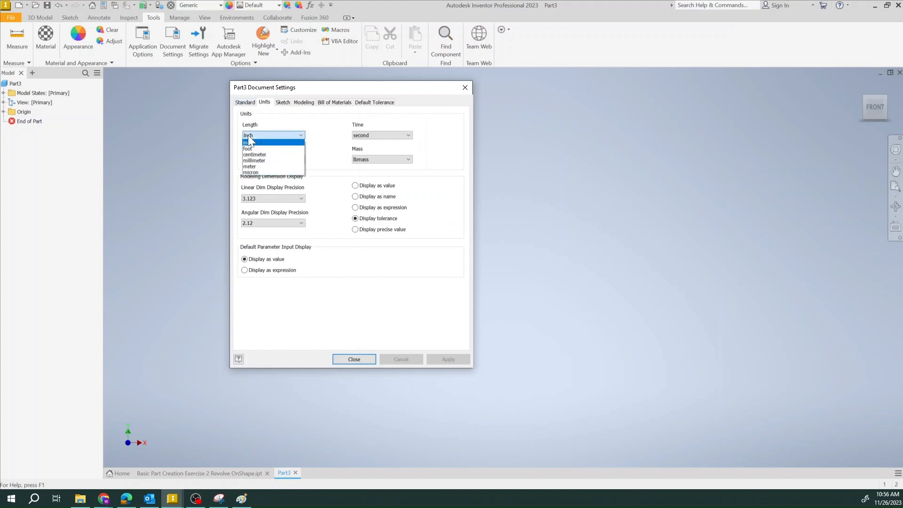
left_click(253, 161)
left_click(373, 160)
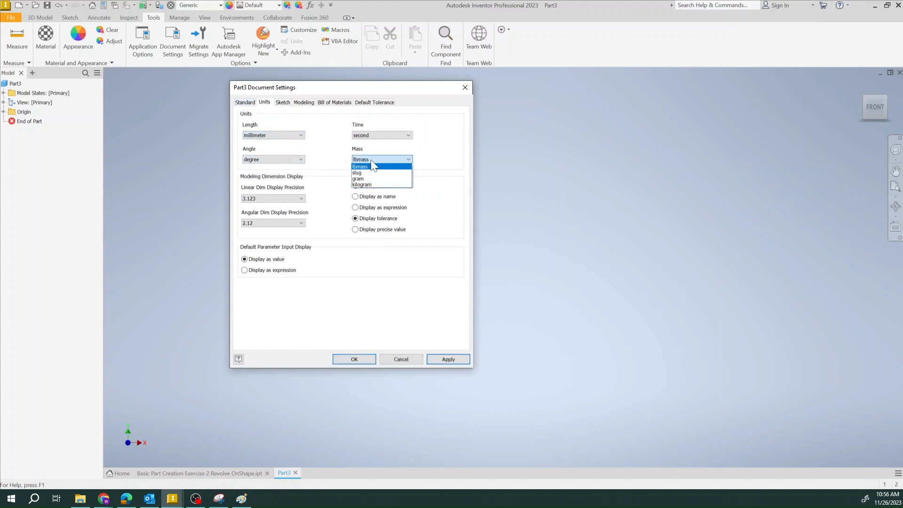
left_click(363, 179)
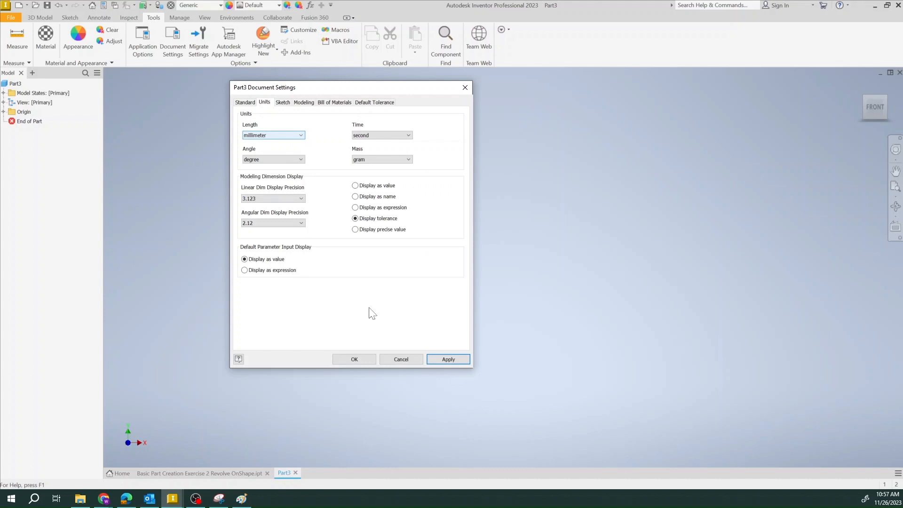
left_click(359, 358)
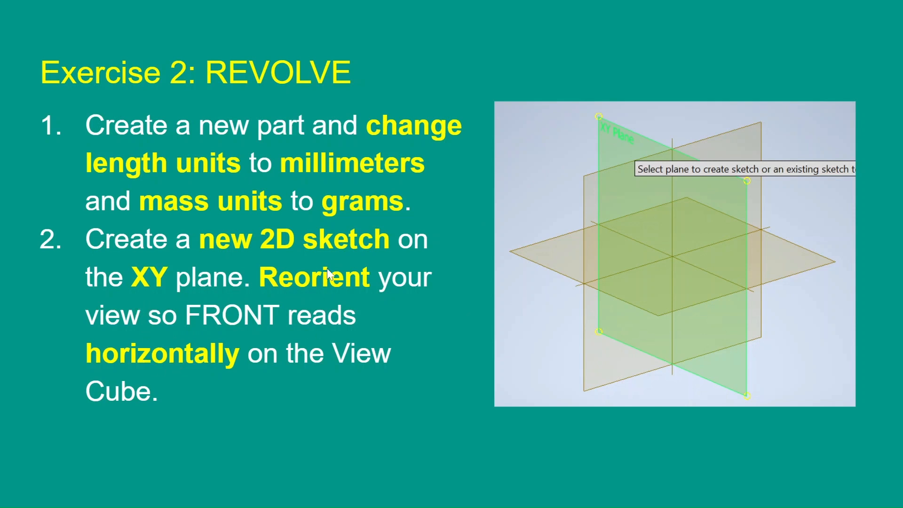
Start a new 2D sketch on the XY plane.
key("alt+Tab")
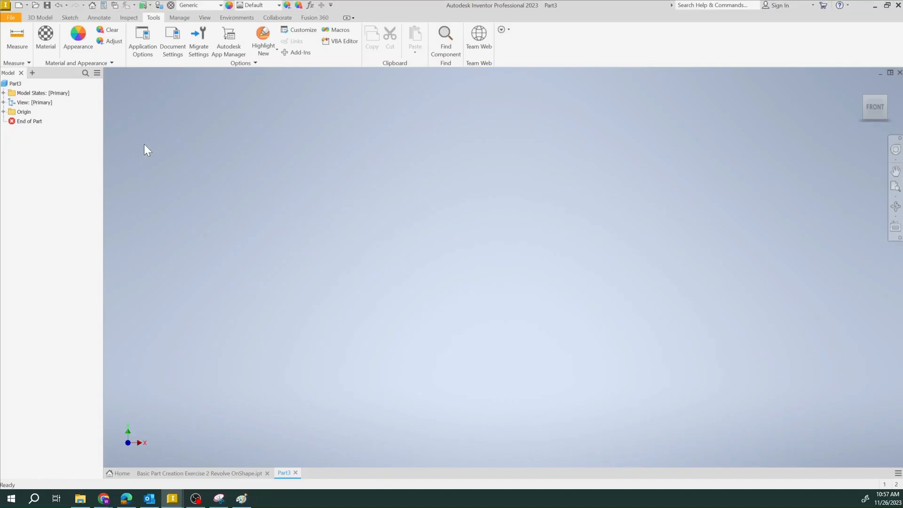
left_click(7, 18)
left_click(30, 17)
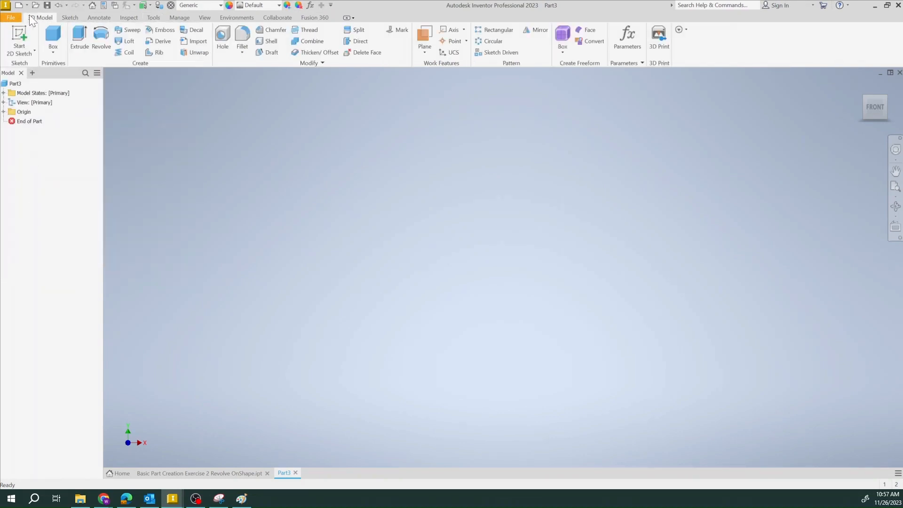
left_click(19, 37)
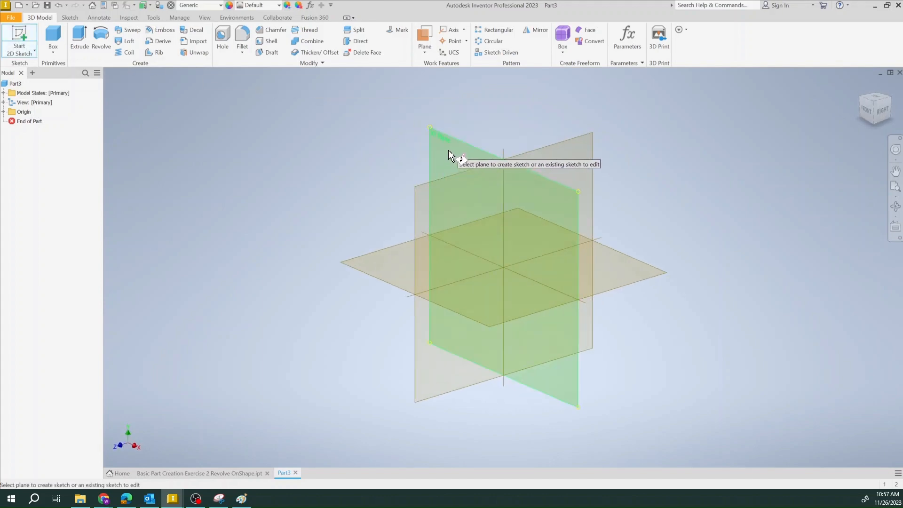
left_click(451, 147)
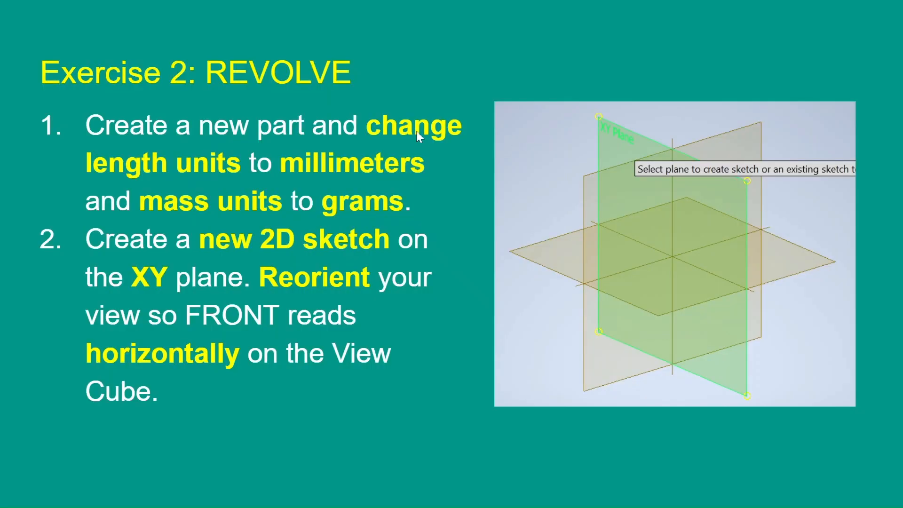
left_click(190, 240)
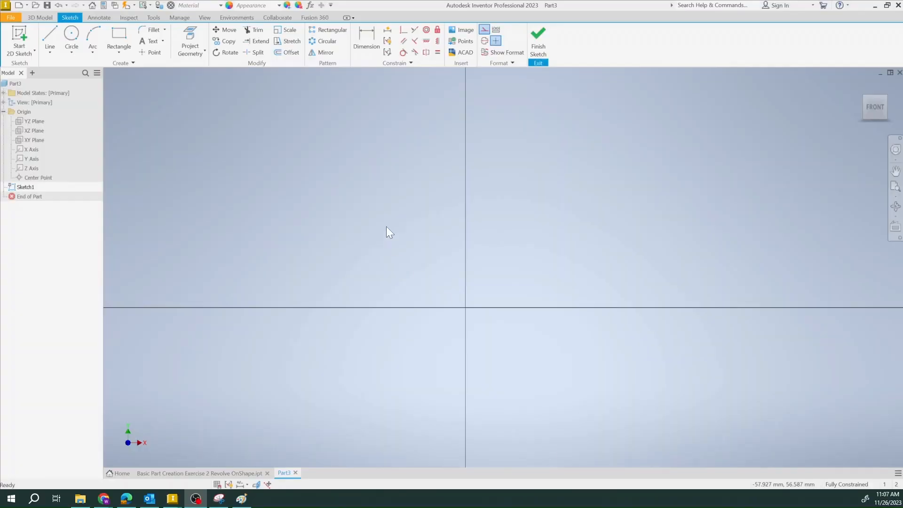
Draw a horizontal construction line about 248 mm long along the X axis, extending to both sides of the origin.
left_click(53, 30)
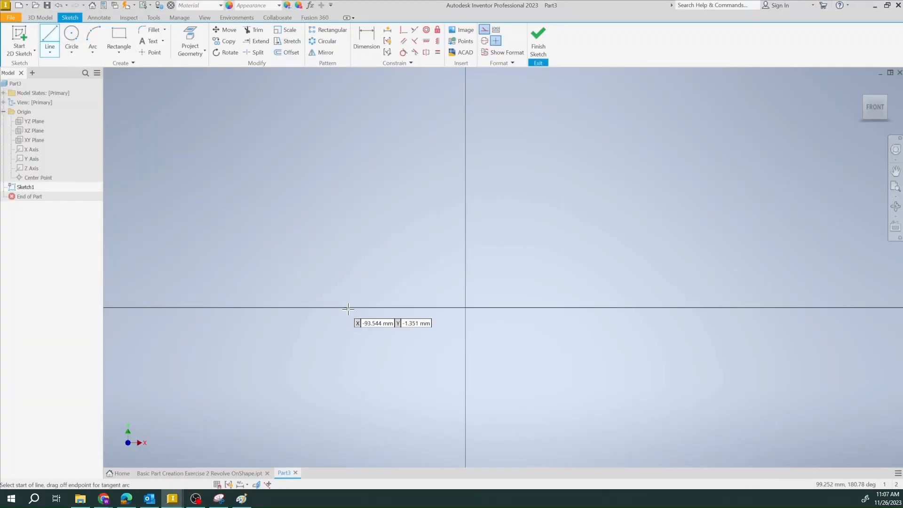
left_click(485, 31)
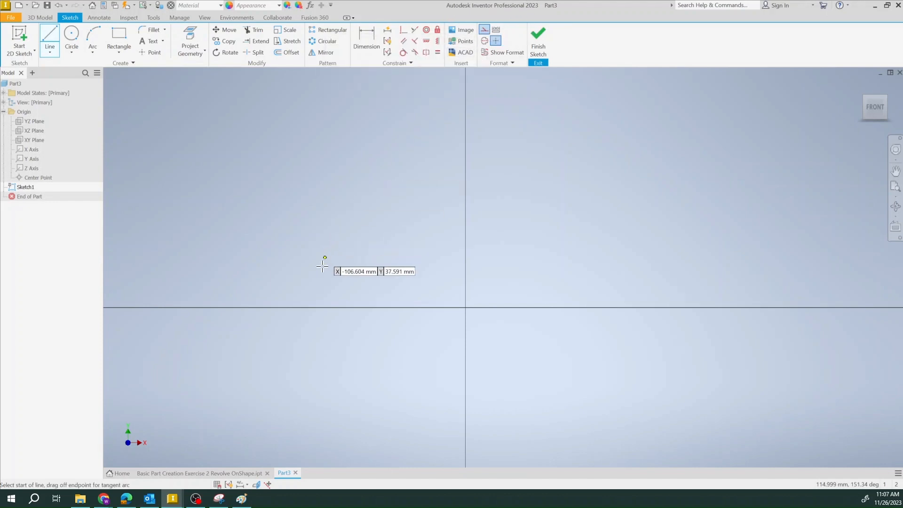
left_click(322, 308)
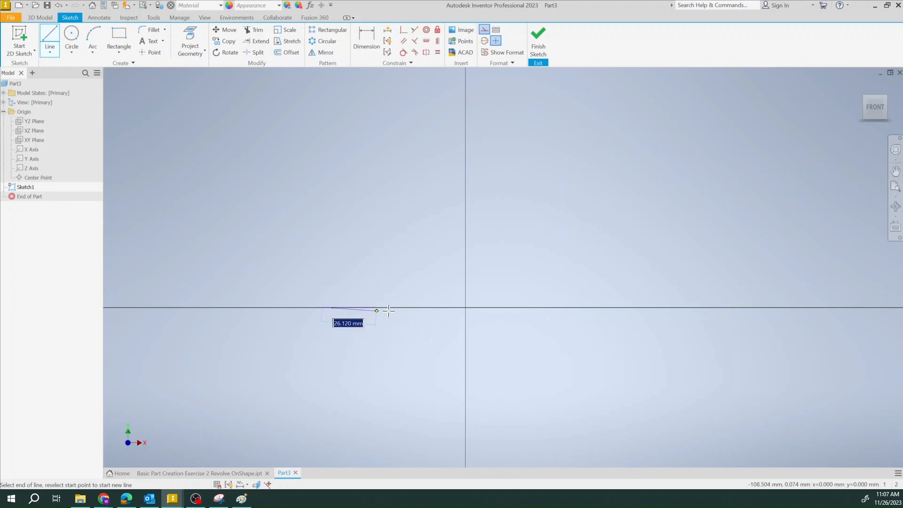
left_click(649, 308)
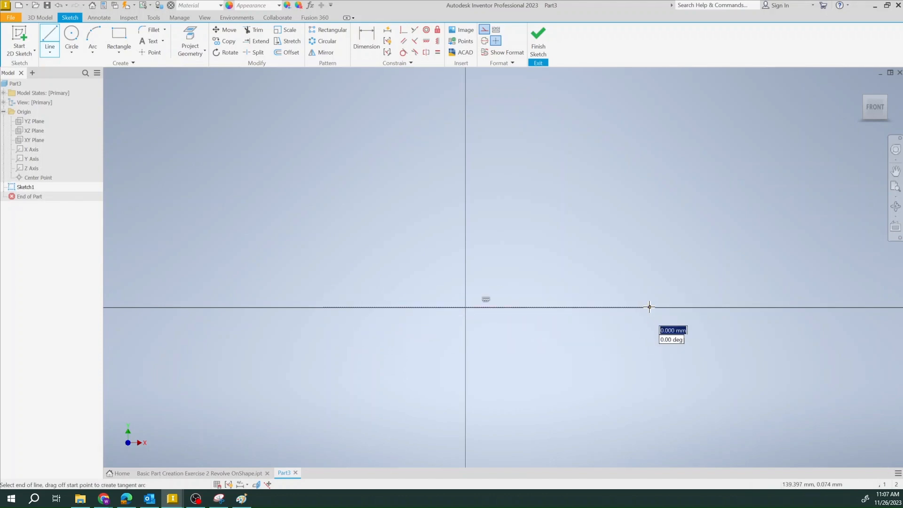
right_click(583, 239)
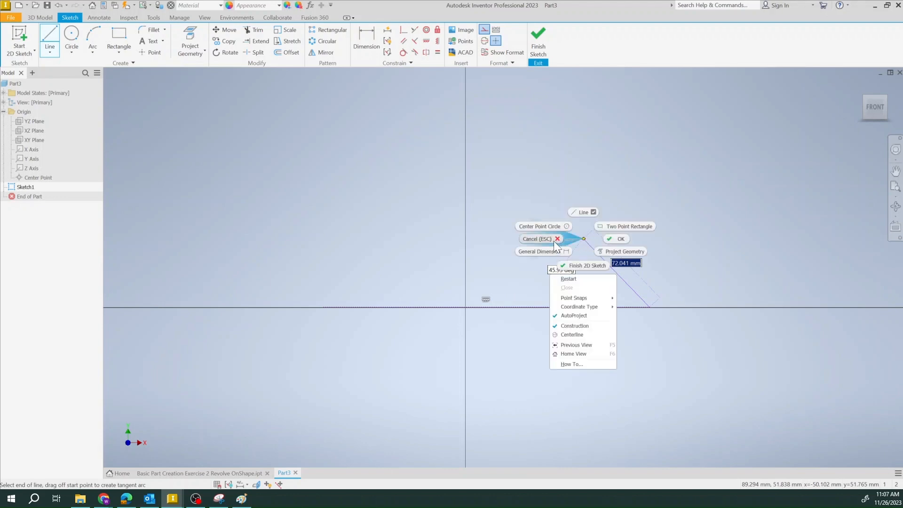
left_click(554, 241)
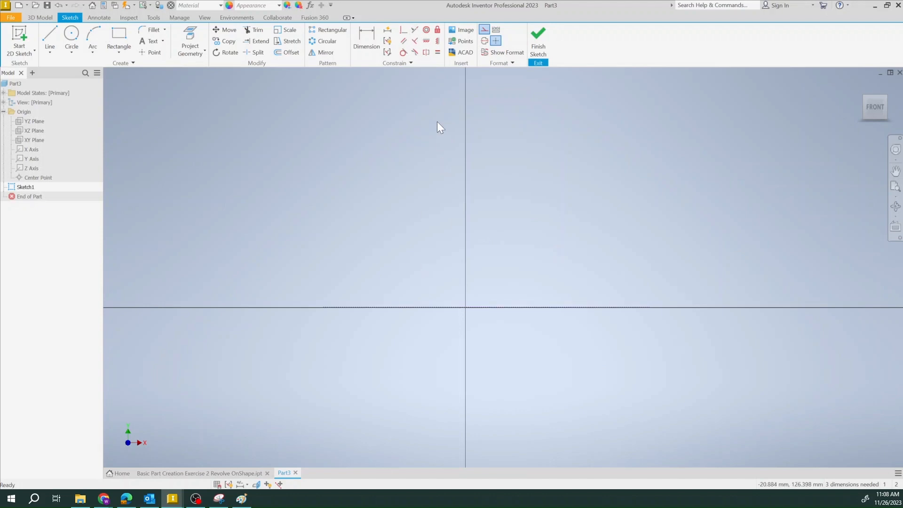
Constrain the horizontal construction line collinear with the origin's X Axis.
left_click(415, 30)
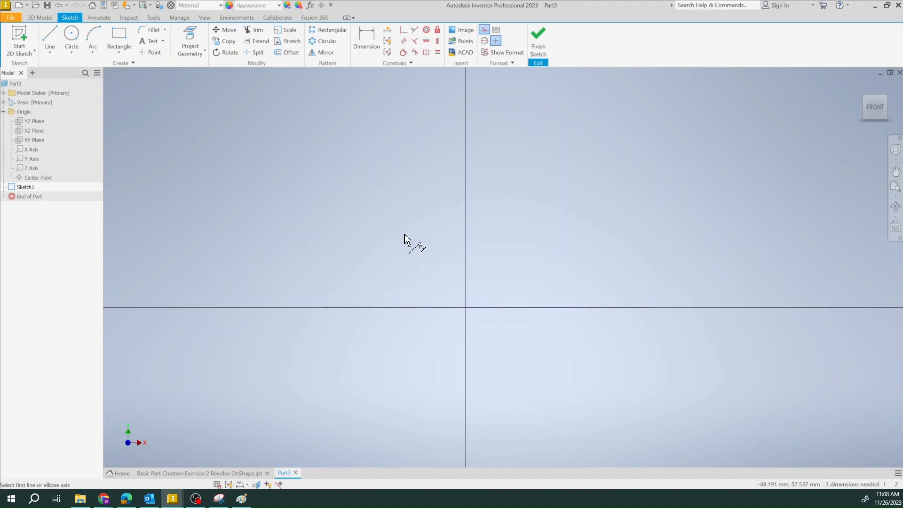
left_click(421, 309)
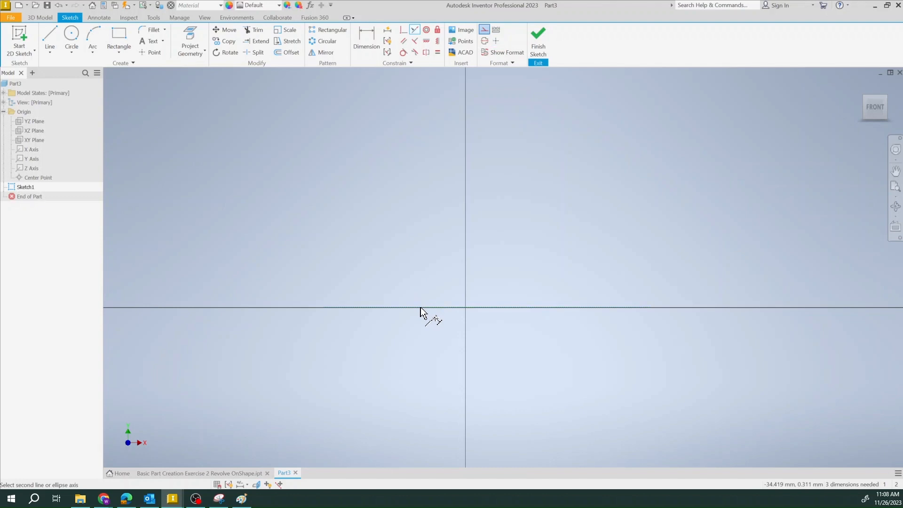
left_click(28, 151)
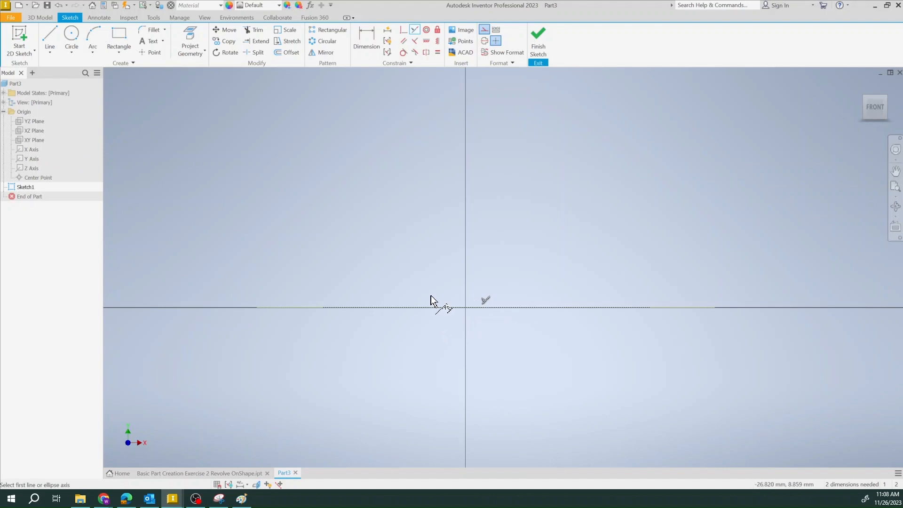
Draw a vertical construction line along the Y axis from above the origin down to the horizontal construction line.
left_click(44, 33)
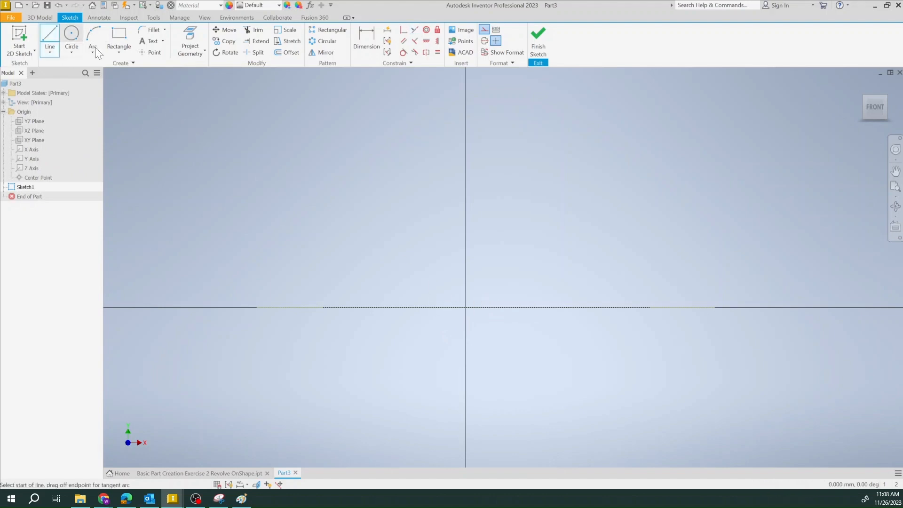
left_click(465, 115)
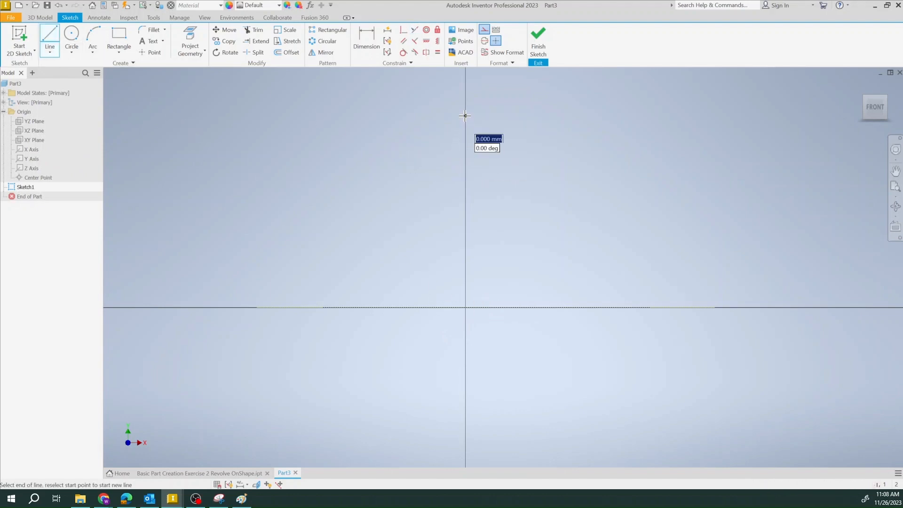
double_click(467, 307)
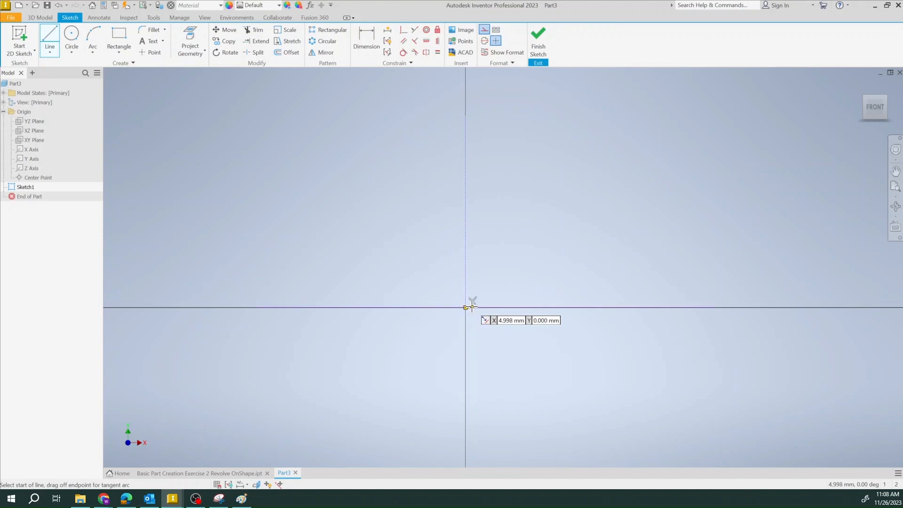
key("Escape")
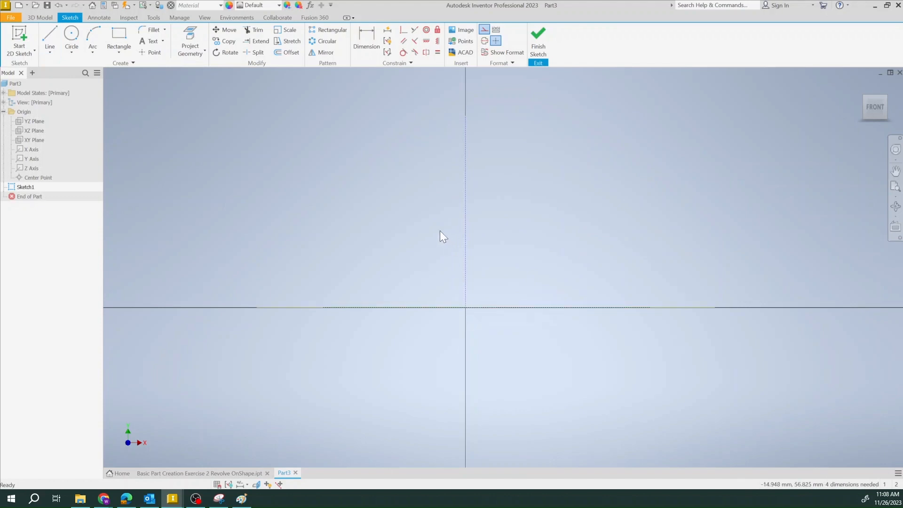
Constrain the vertical construction line collinear with the origin's Y Axis.
left_click(414, 32)
left_click(466, 204)
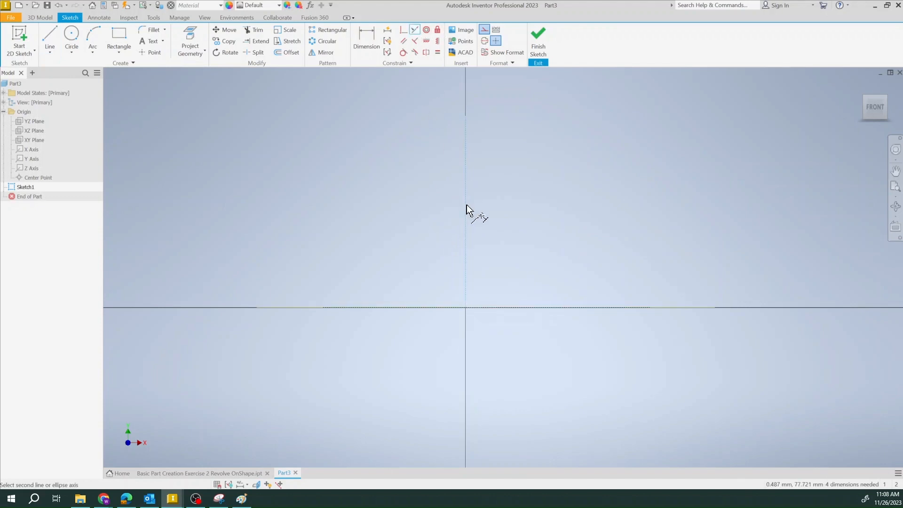
left_click(32, 160)
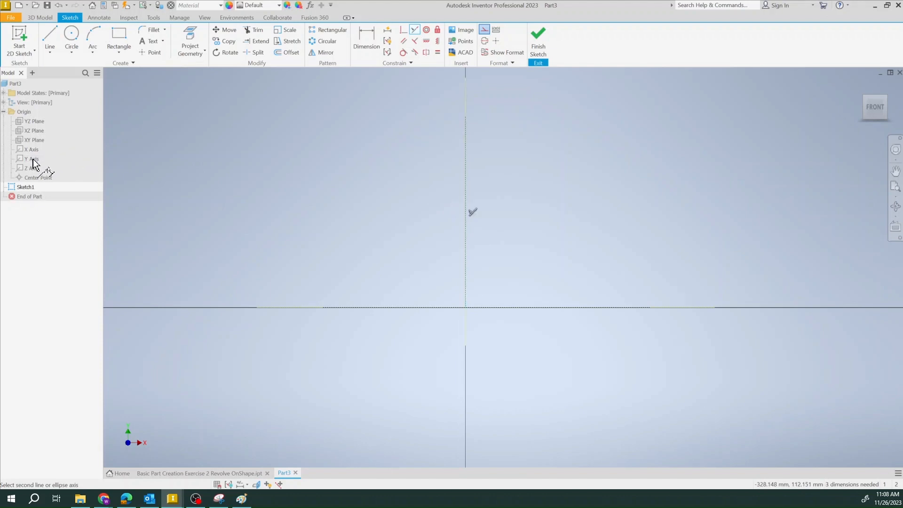
key("Escape")
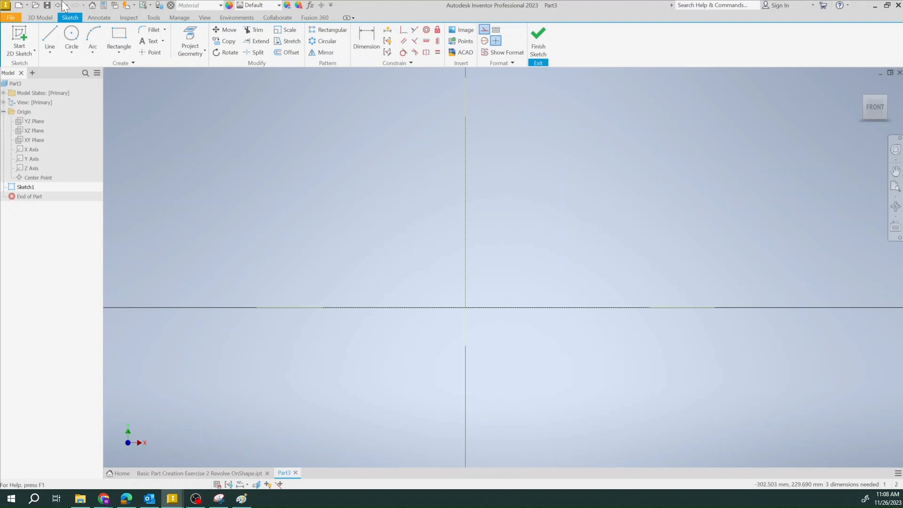
Draw the upper left half of the stepped profile from the vertical construction line, starting about 114 mm and rising to about 141 mm above the X axis.
left_click(53, 33)
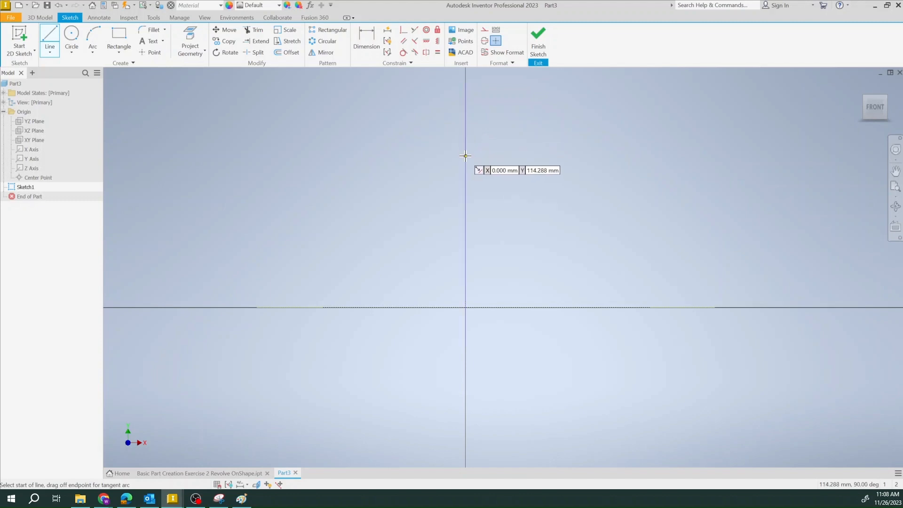
left_click(465, 156)
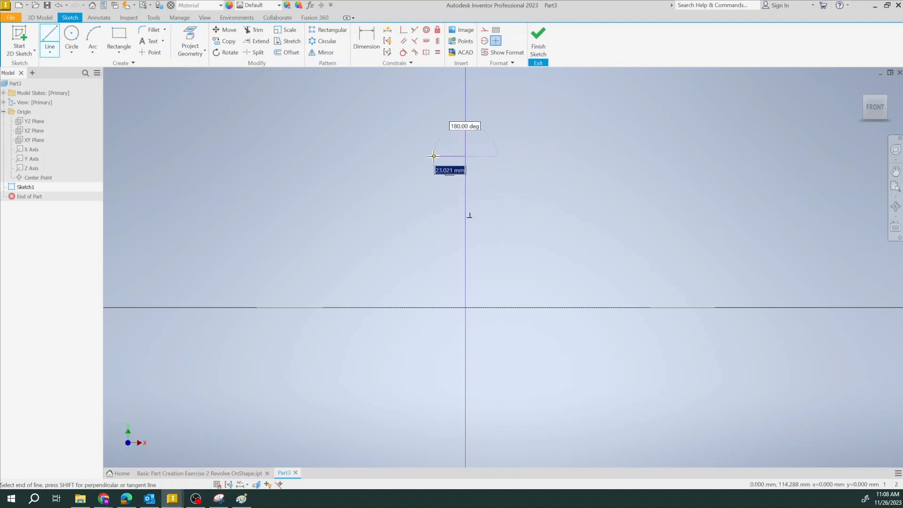
left_click(423, 123)
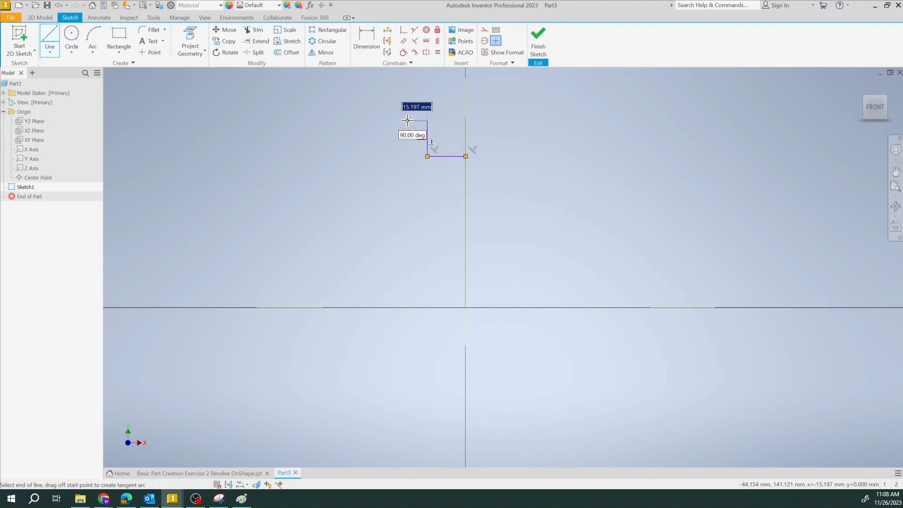
left_click(402, 121)
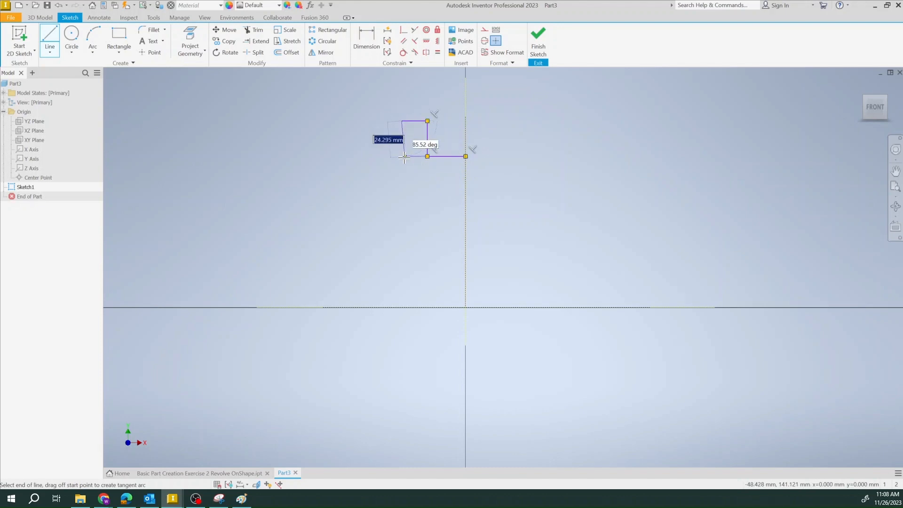
left_click(401, 185)
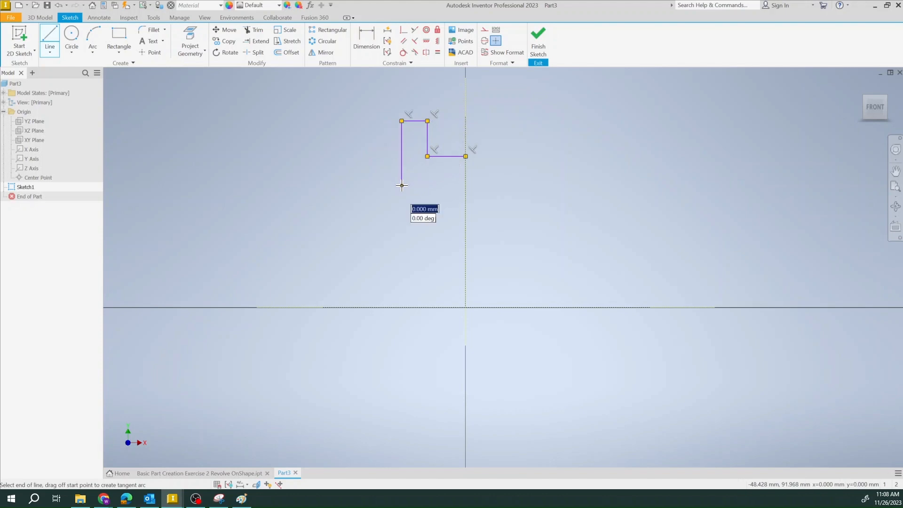
left_click(426, 185)
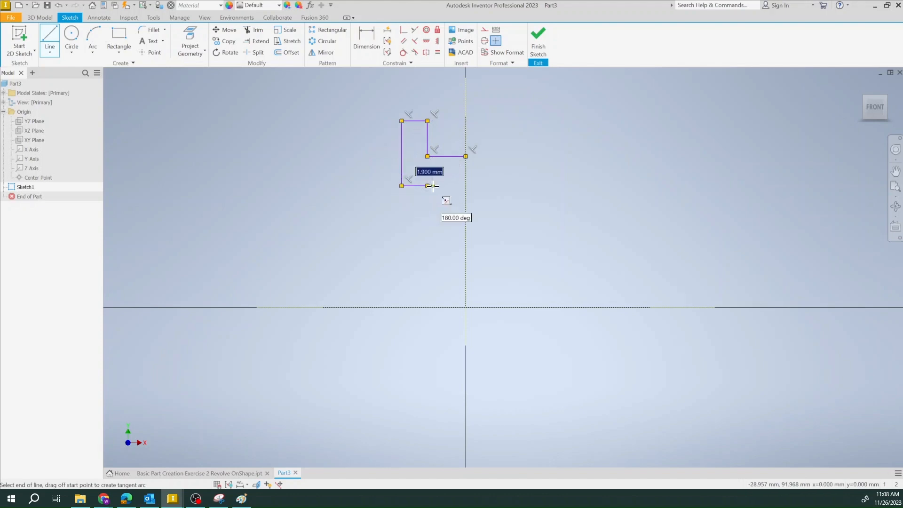
Continue the half profile down into a base extending about 71 mm left, ending on the vertical construction line about 6 mm above the origin.
left_click(425, 278)
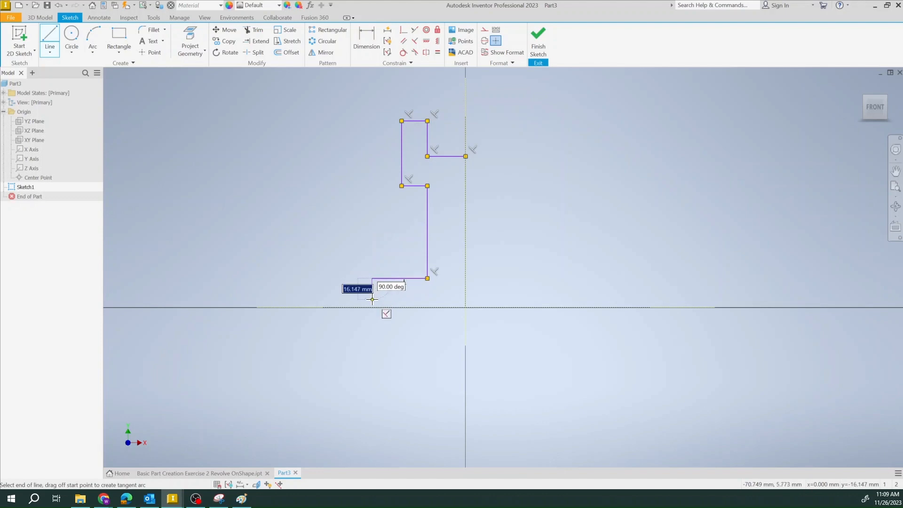
left_click(372, 298)
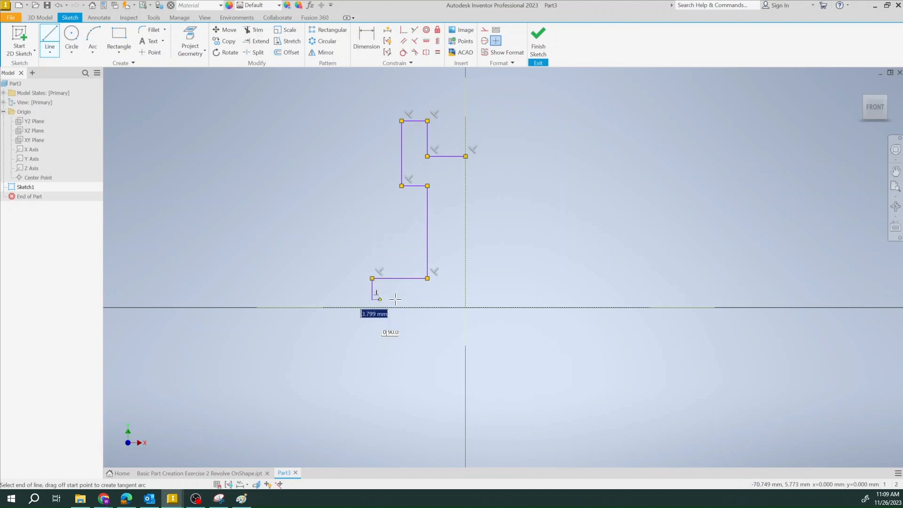
left_click(465, 299)
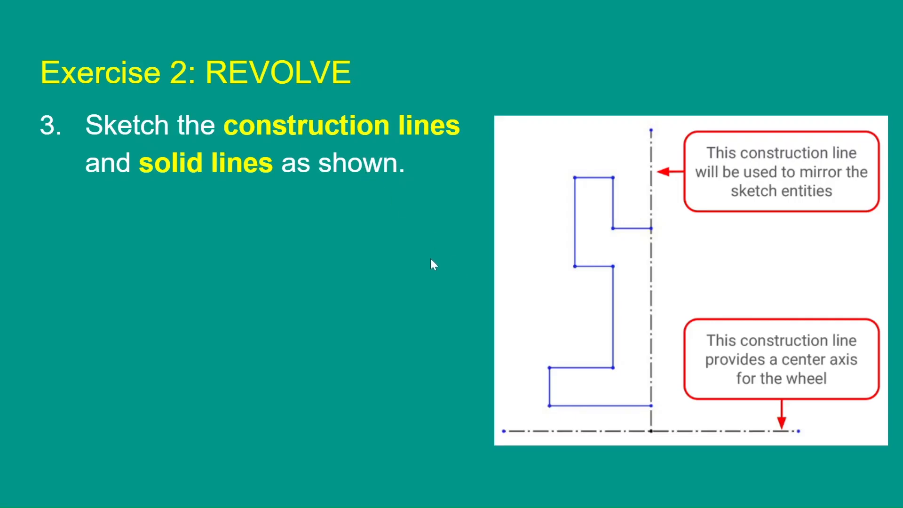
key("Right")
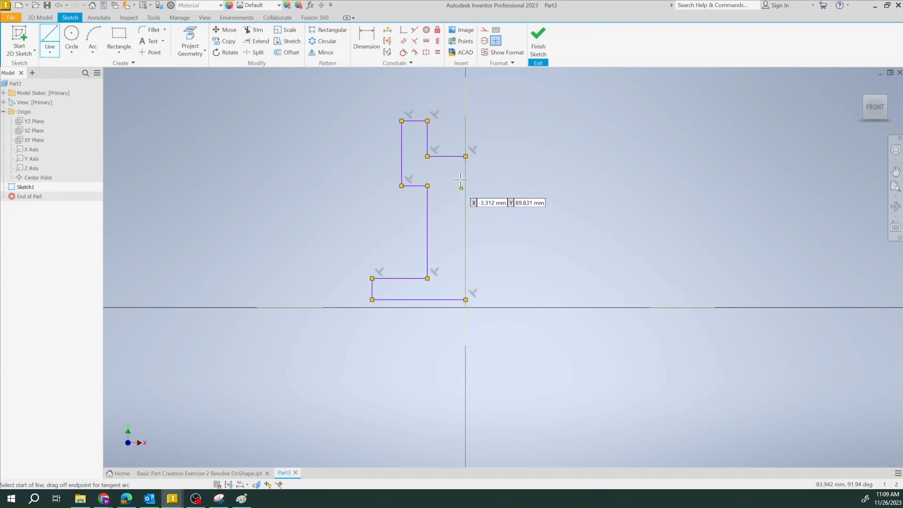
Mirror all solid lines of the left half profile about the vertical construction line.
left_click(312, 49)
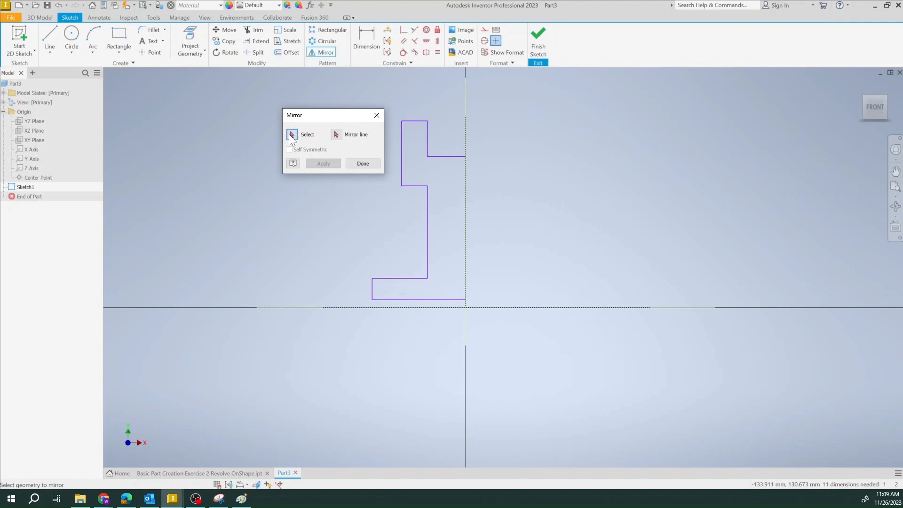
left_click(428, 149)
left_click(427, 145)
left_click(419, 122)
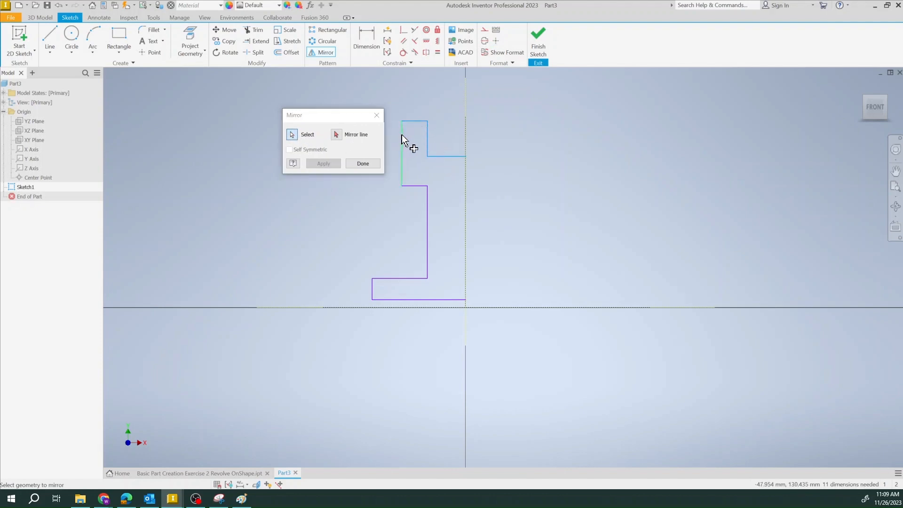
left_click(401, 135)
left_click(414, 186)
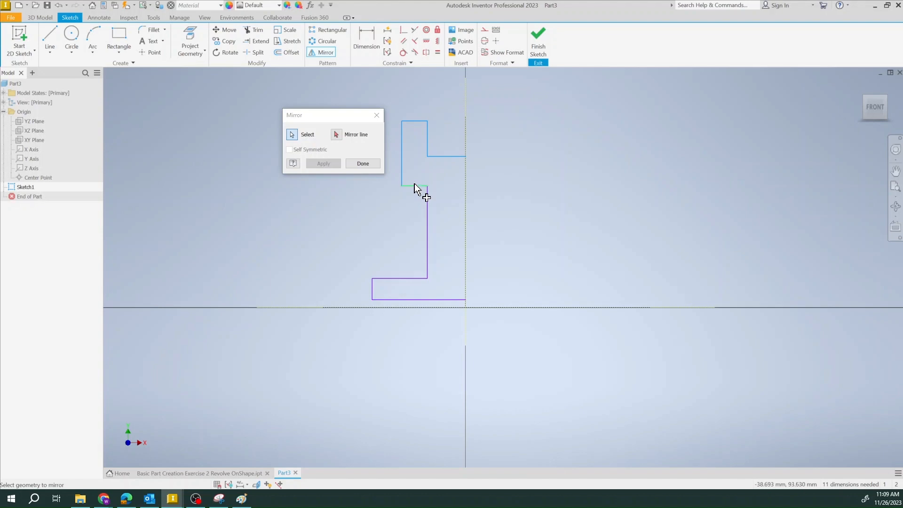
left_click(426, 207)
left_click(407, 278)
left_click(373, 291)
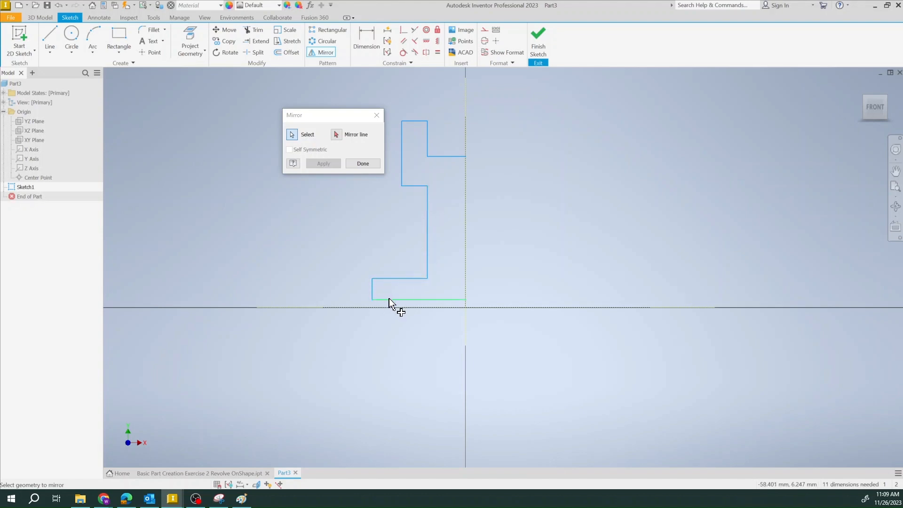
left_click(389, 300)
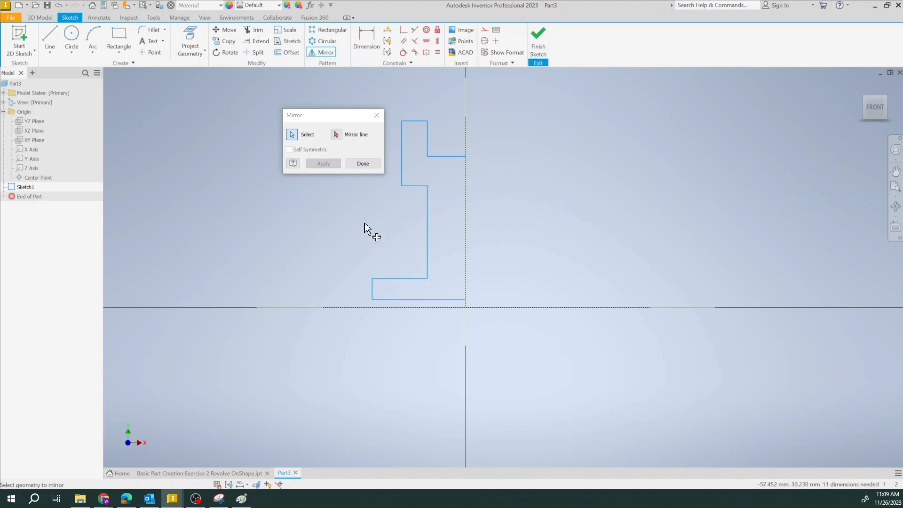
left_click(336, 134)
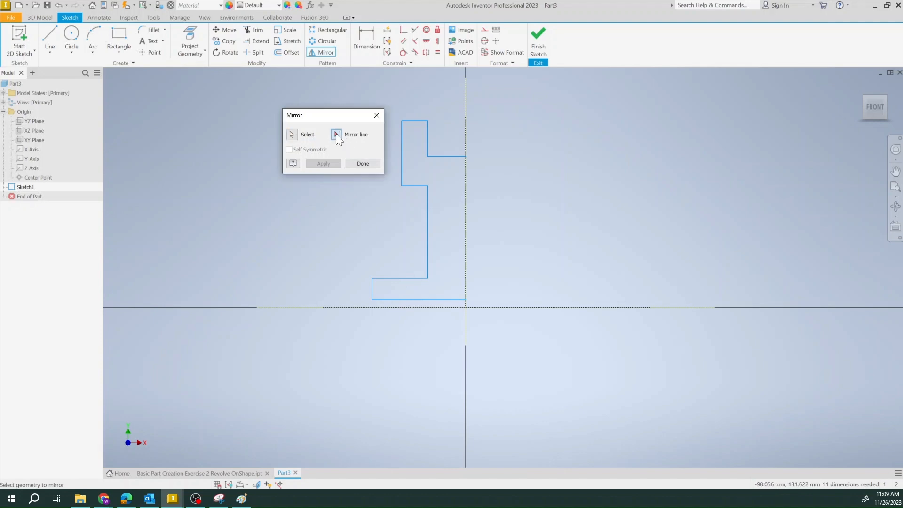
left_click(466, 131)
left_click(323, 162)
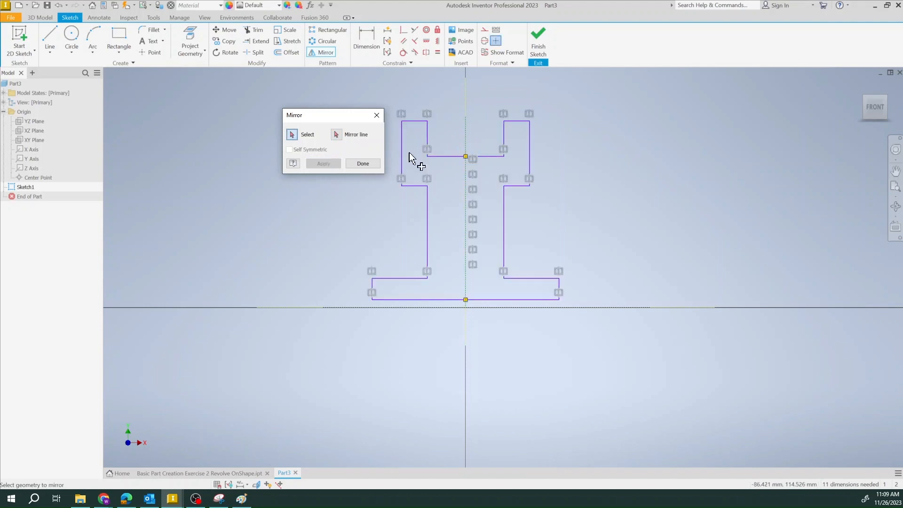
left_click(360, 164)
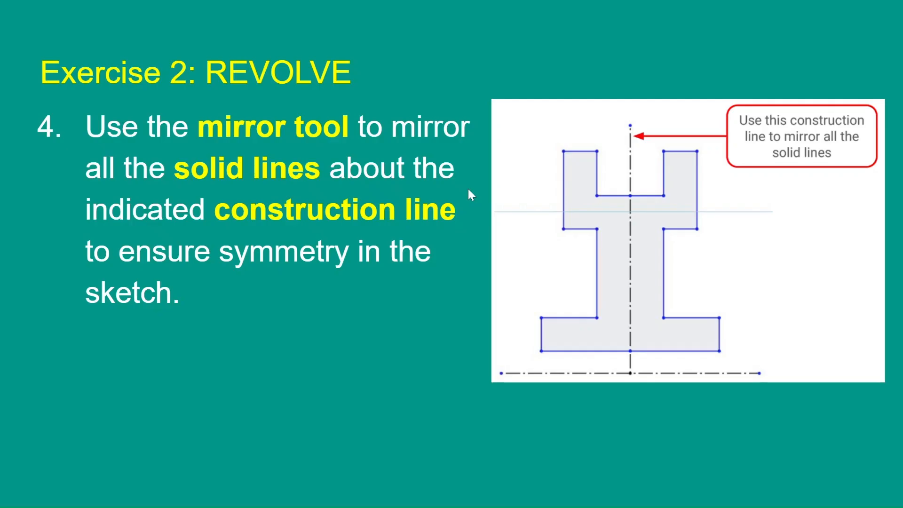
left_click(367, 304)
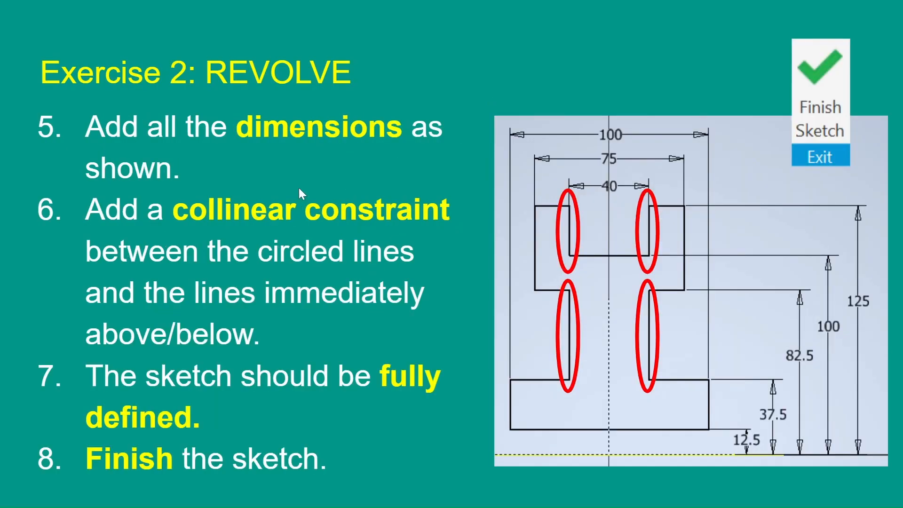
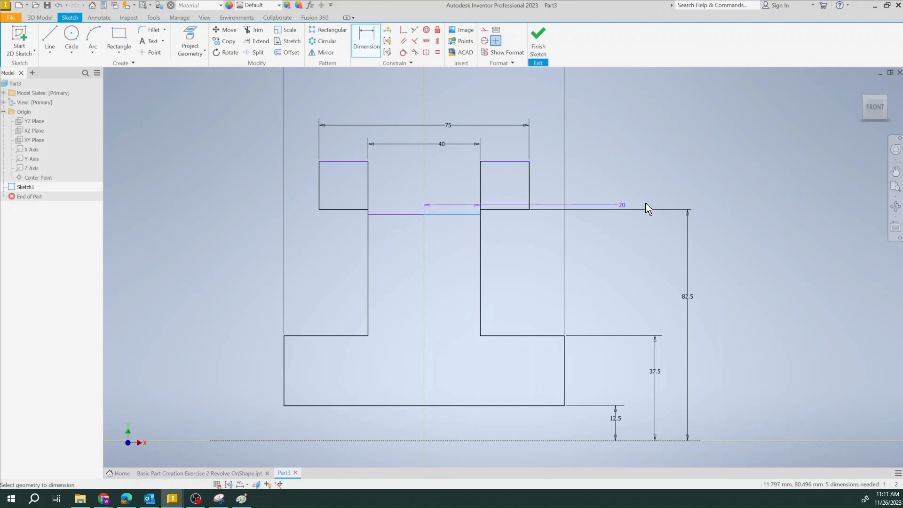
Dimension the floor of the upper notch at 100 mm from the horizontal construction line.
left_click(494, 441)
left_click(743, 267)
type("100")
key("Return")
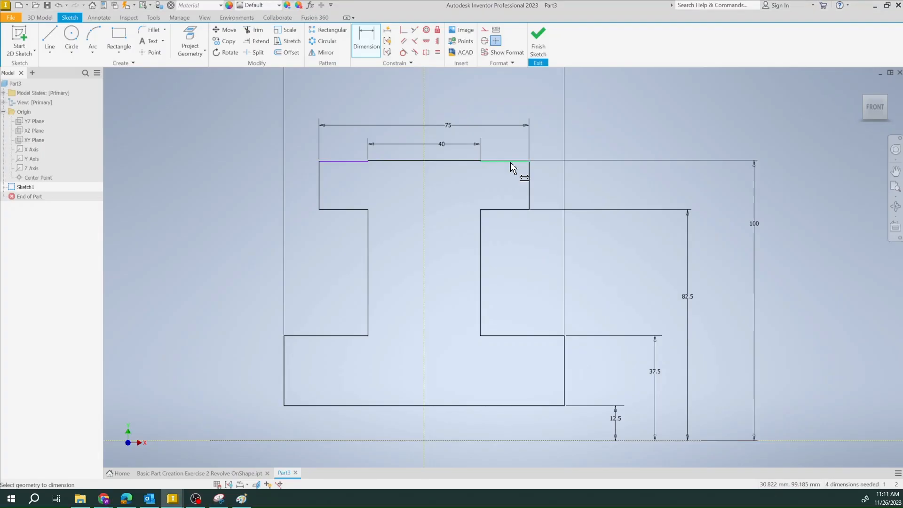
Dimension the top edge of the right upper arm at 125 mm from the horizontal construction line.
left_click(535, 442)
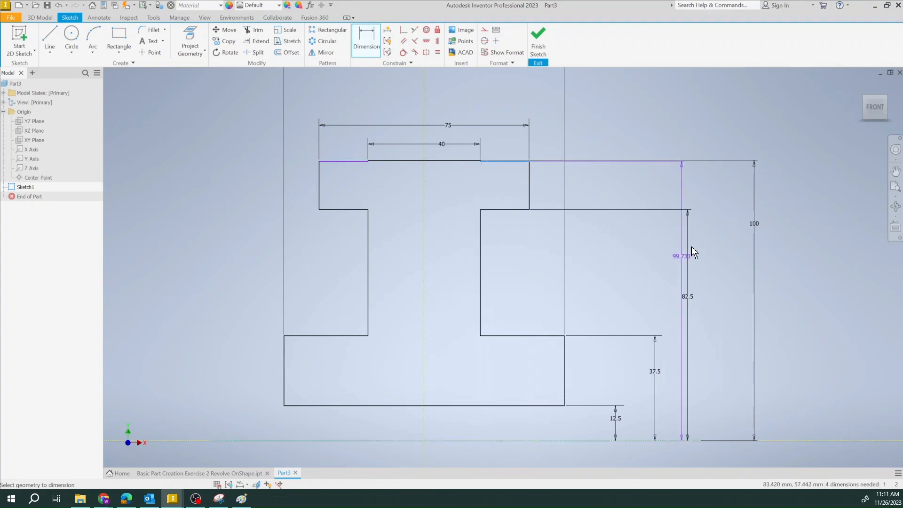
left_click(800, 202)
type("12")
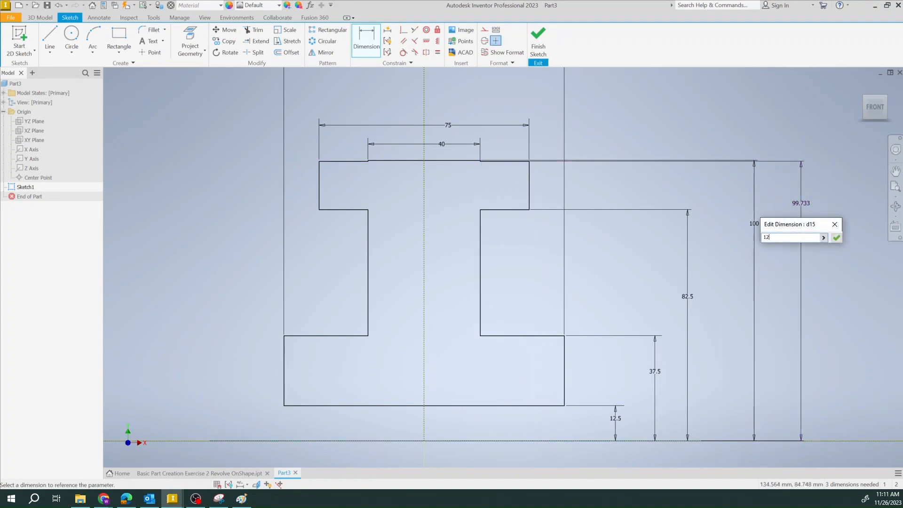
type("5")
key("Return")
key("Escape")
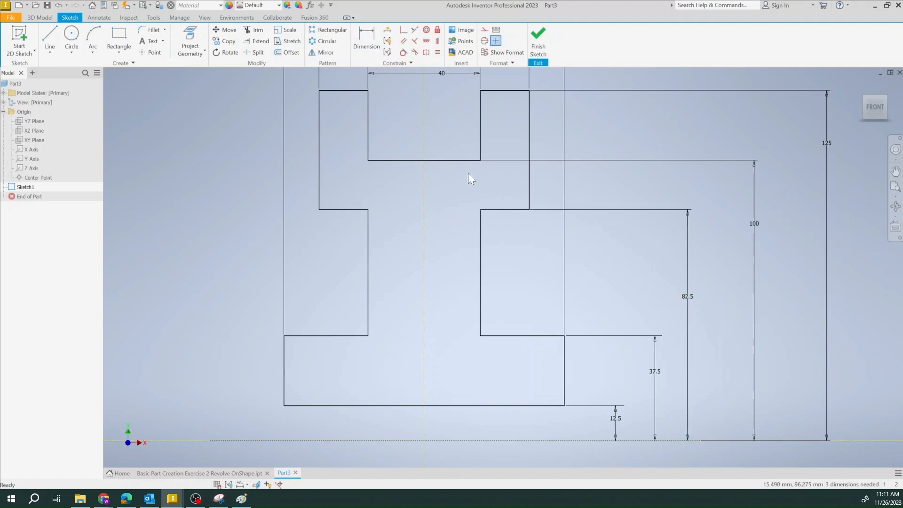
Try to make the right notch wall collinear with the vertical web line directly below it.
scroll(487, 255, "up", 2)
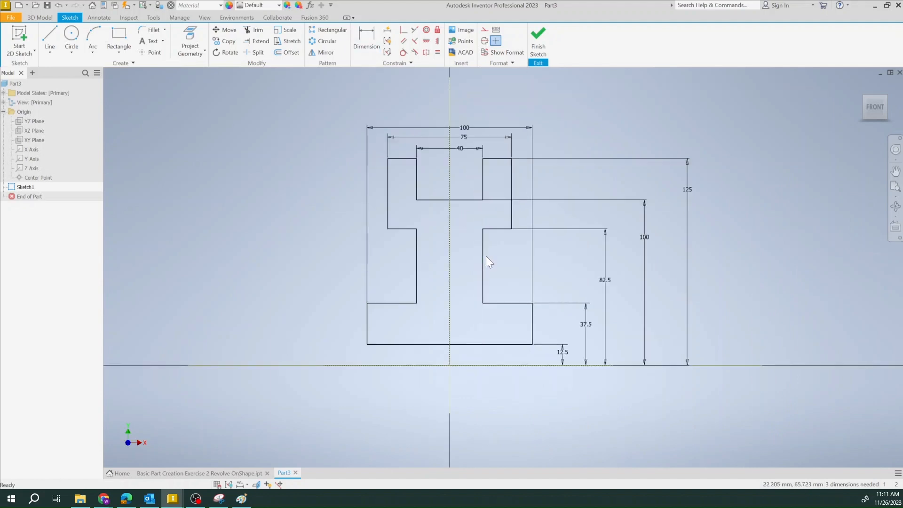
left_click(416, 243)
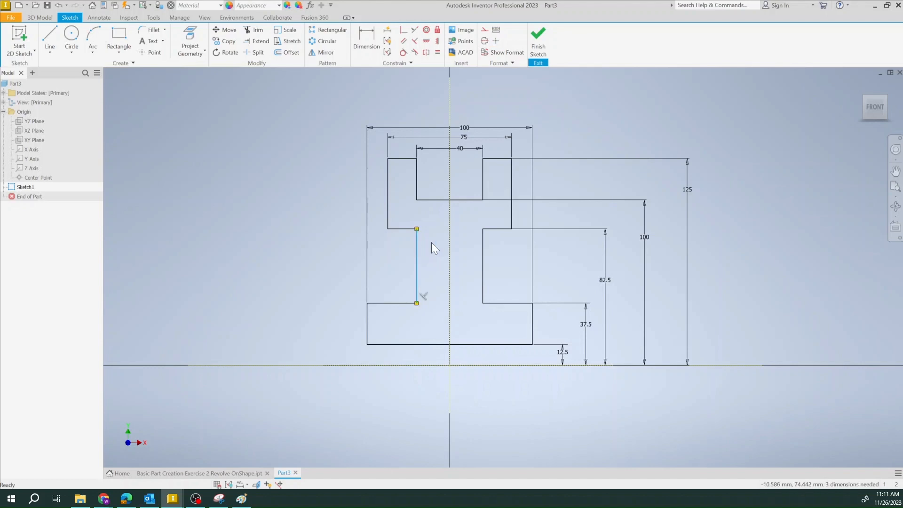
left_click(497, 256)
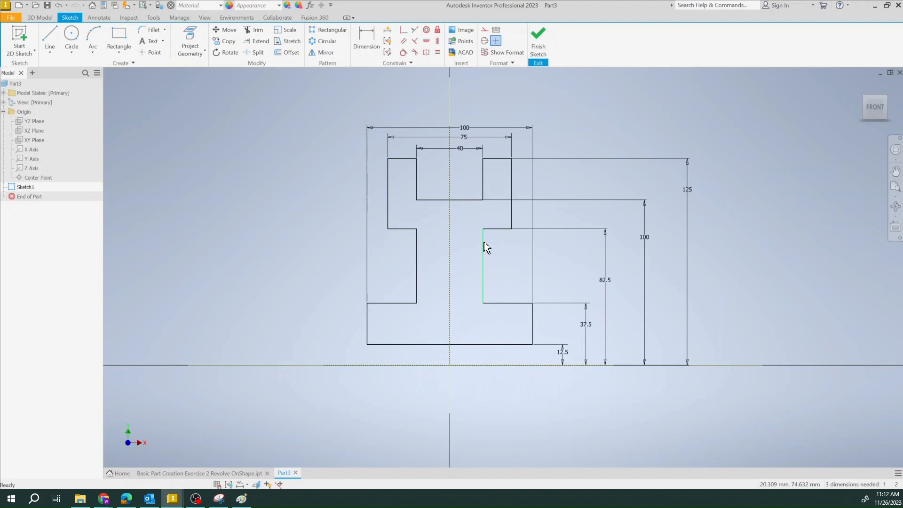
left_click(414, 29)
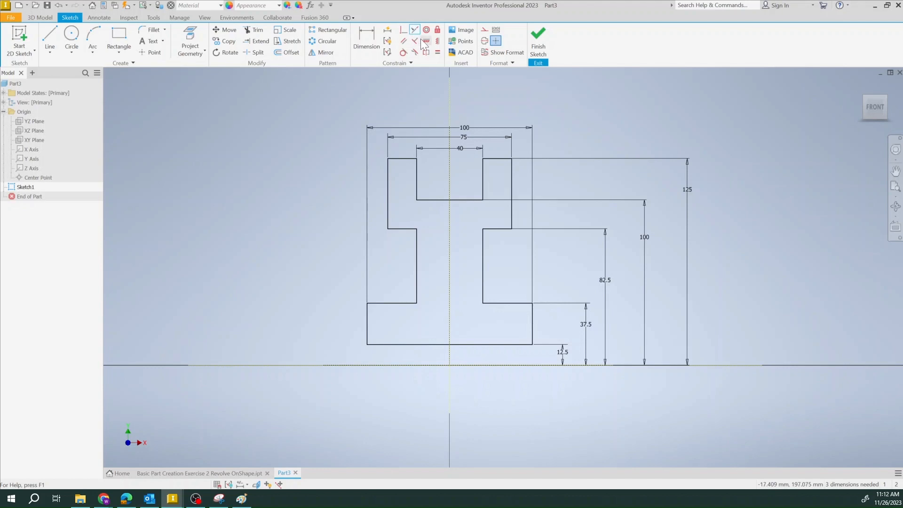
left_click(484, 183)
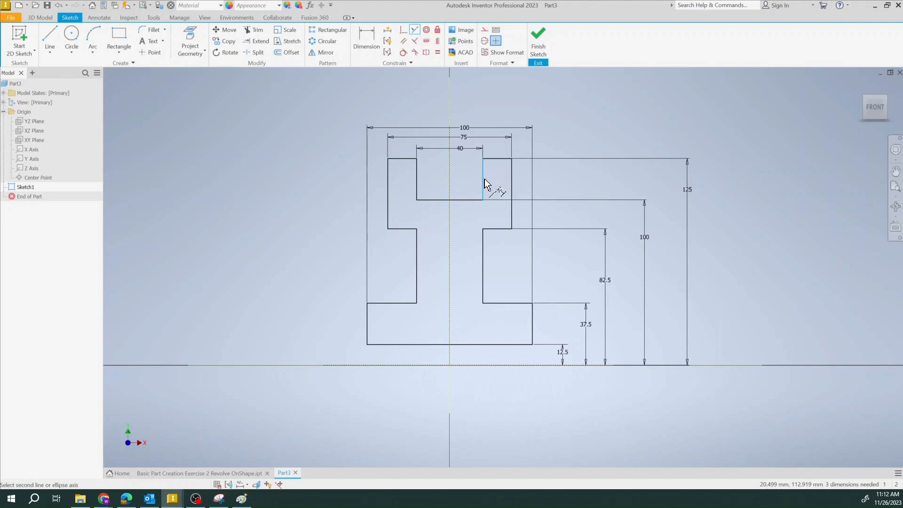
left_click(483, 244)
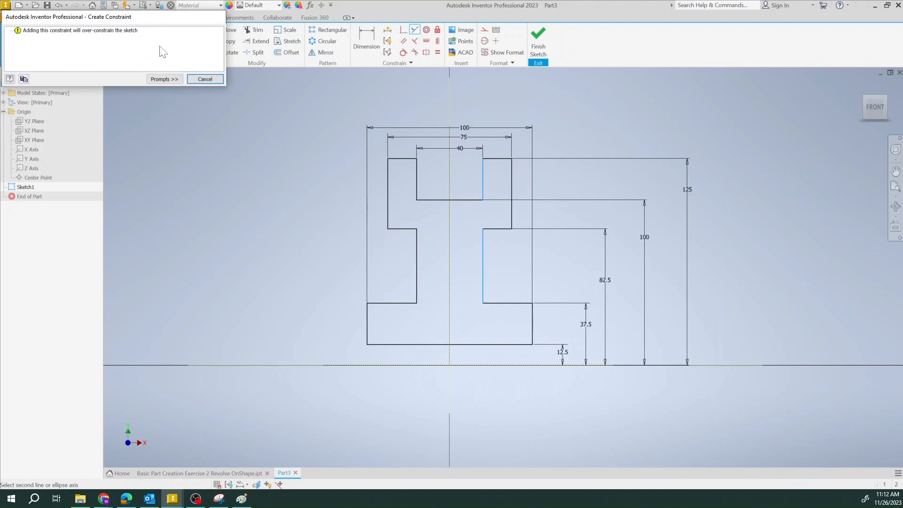
left_click_drag(95, 18, 214, 100)
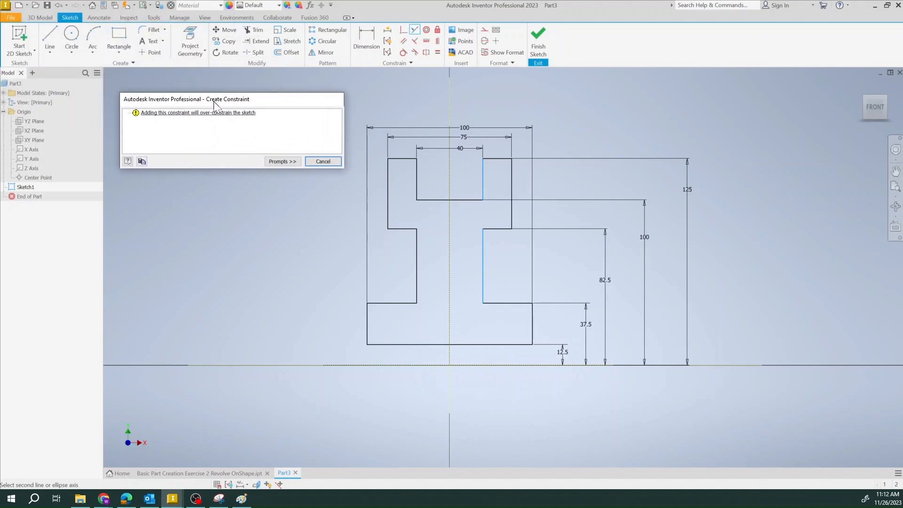
left_click(322, 161)
Try to make the left notch wall collinear with the vertical web line directly below it.
left_click(416, 178)
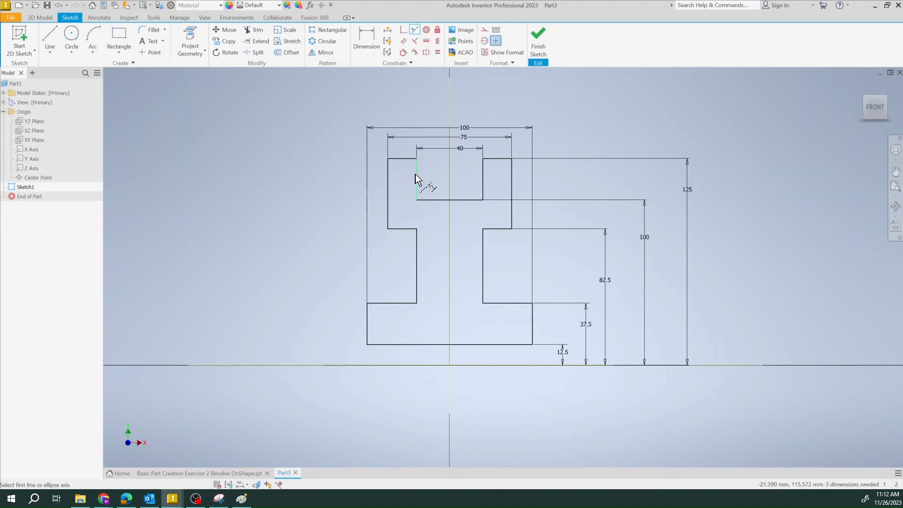
left_click(416, 249)
left_click(204, 79)
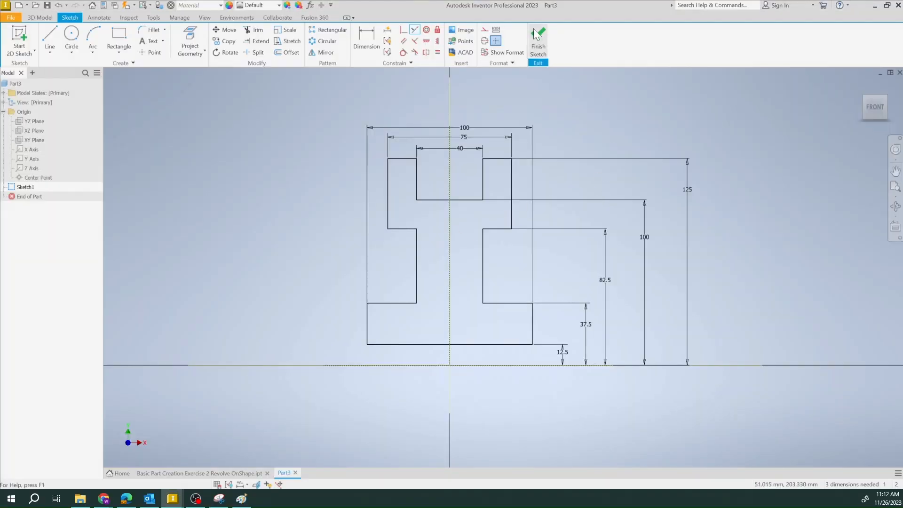
Finish the dimensioned profile sketch and view it in an isometric orientation.
left_click(536, 41)
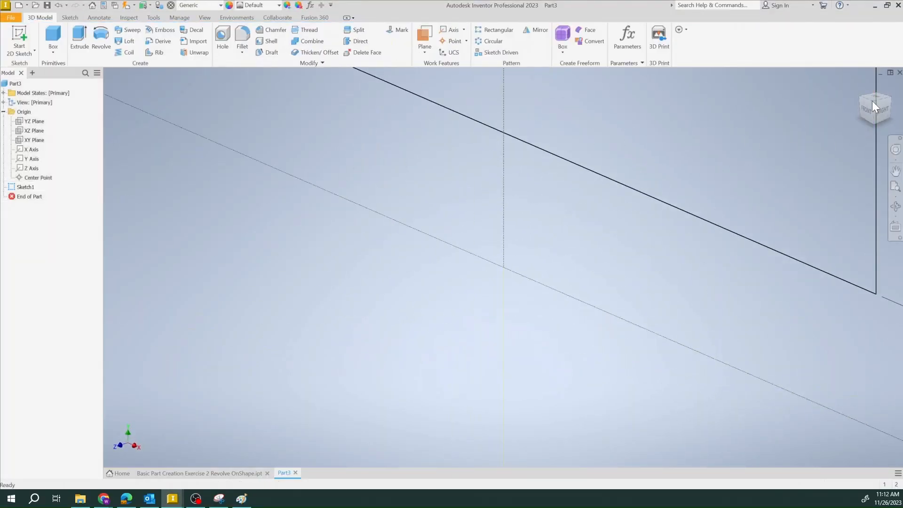
left_click(872, 102)
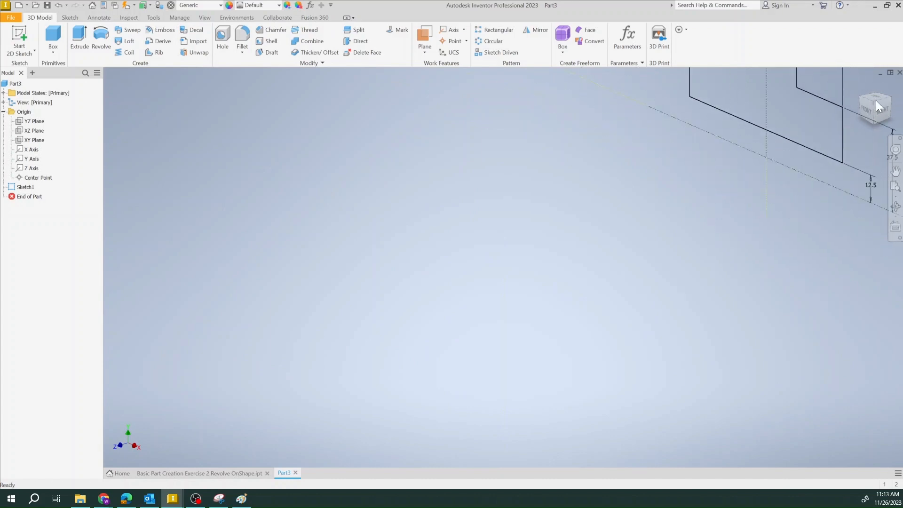
Set up a Revolve of the stepped profile, using the horizontal construction line below it as the axis.
left_click(864, 93)
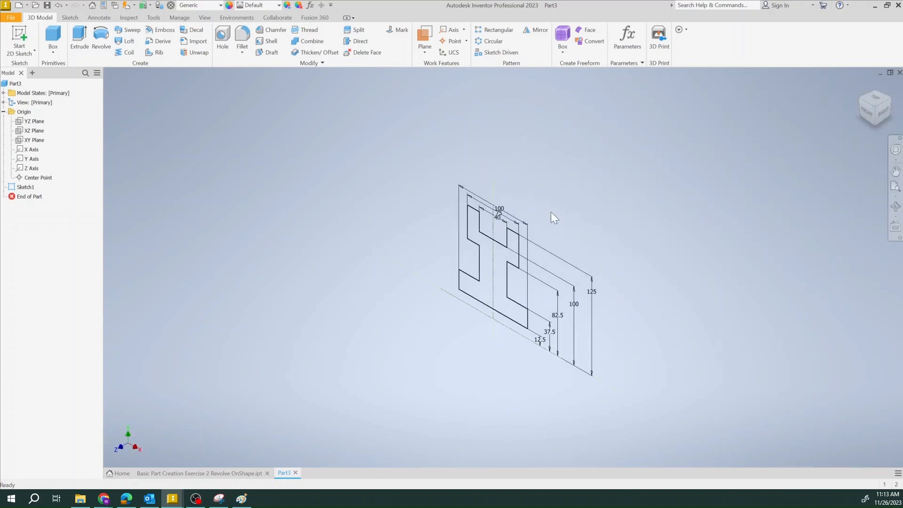
left_click(861, 86)
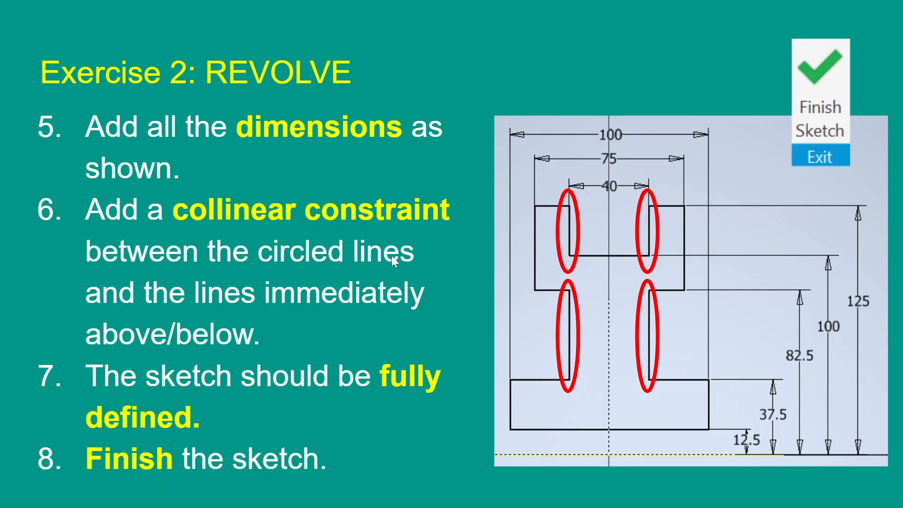
left_click(386, 256)
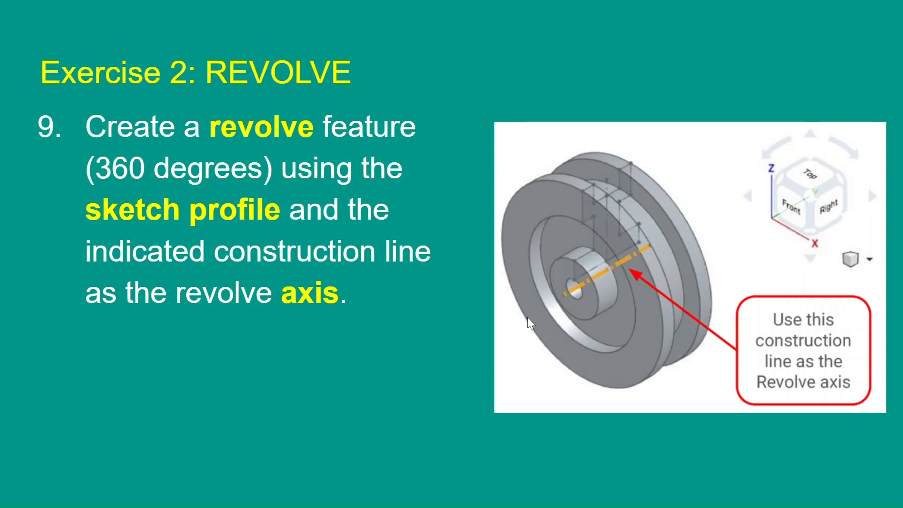
key("alt+Tab")
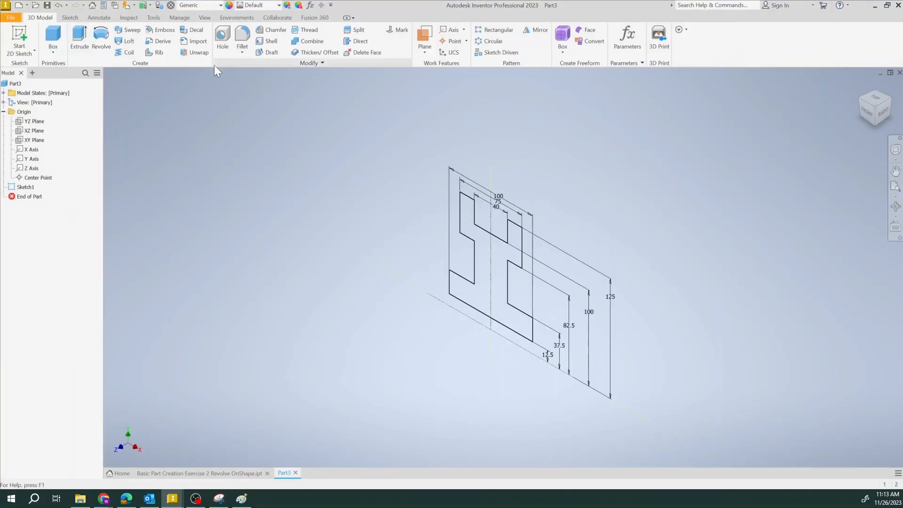
left_click(99, 40)
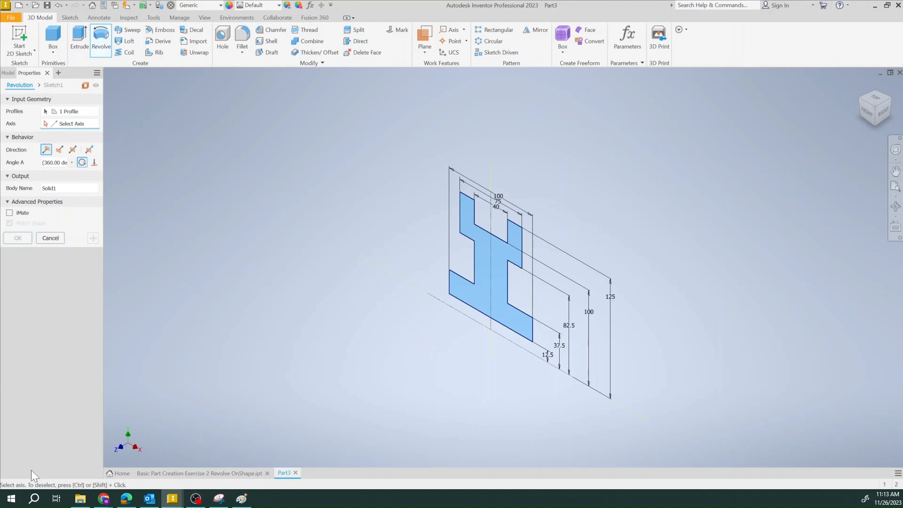
left_click(472, 320)
middle_click_drag(490, 320, 489, 298)
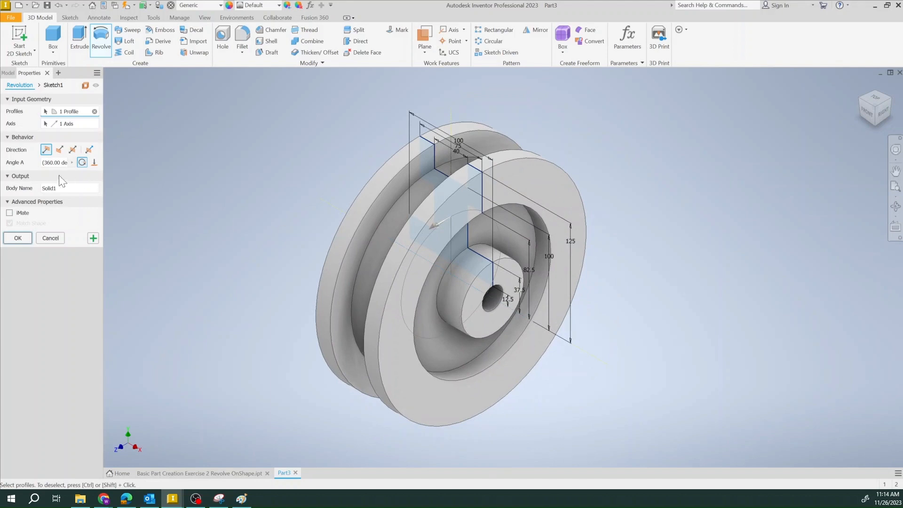
Try a partial revolve angle of 220 degrees and inspect the preview from another side.
left_click(55, 163)
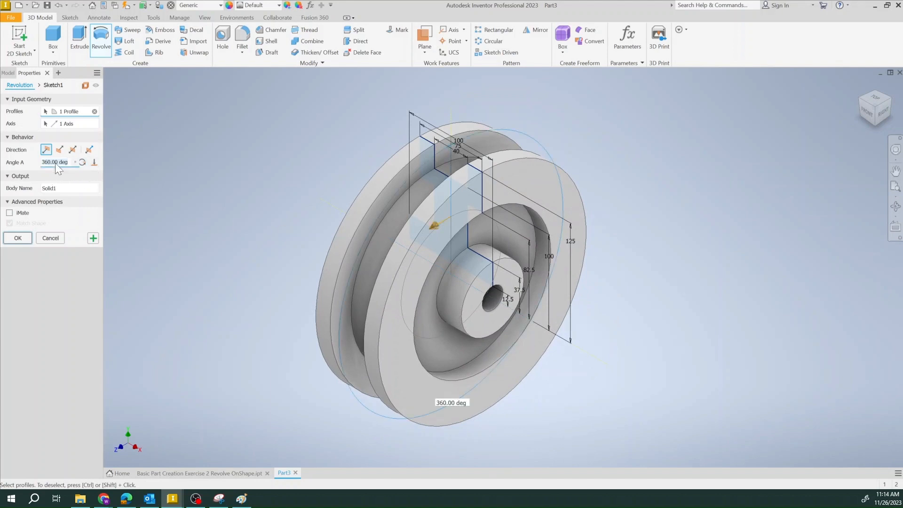
left_click(74, 161)
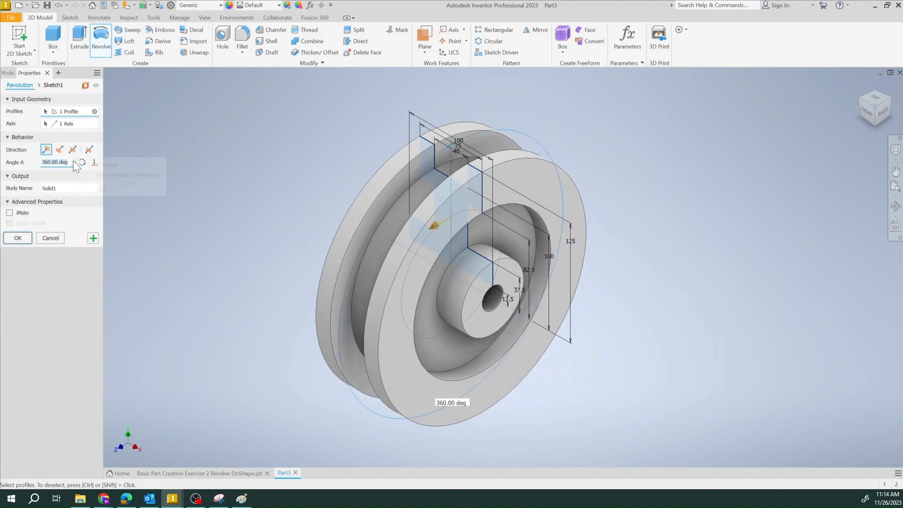
left_click(99, 189)
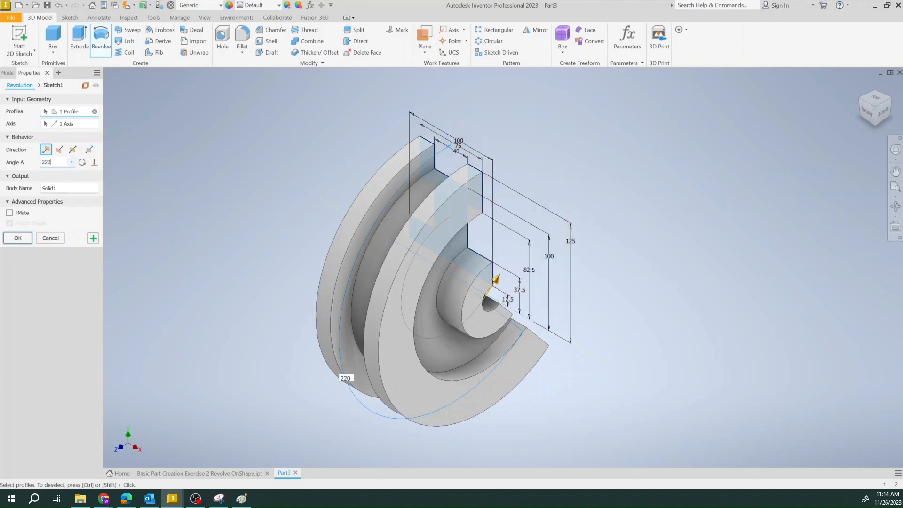
left_click(888, 105)
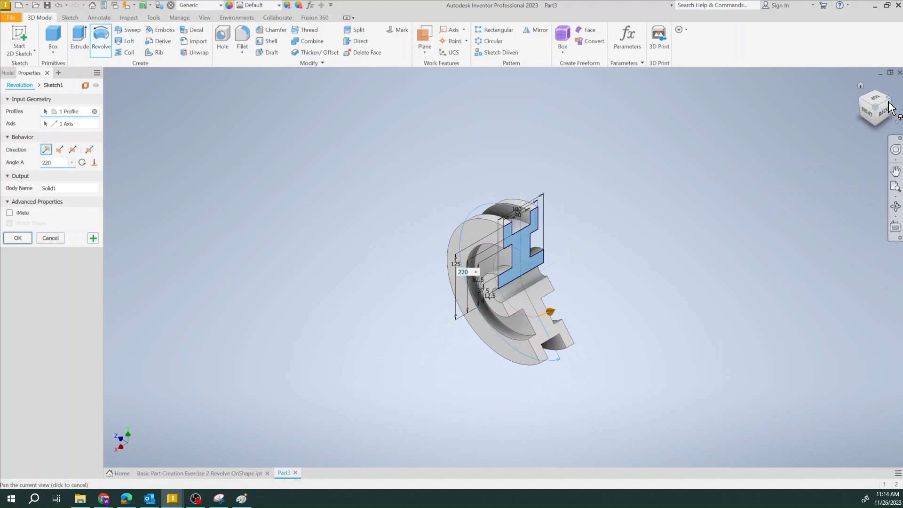
left_click(859, 101)
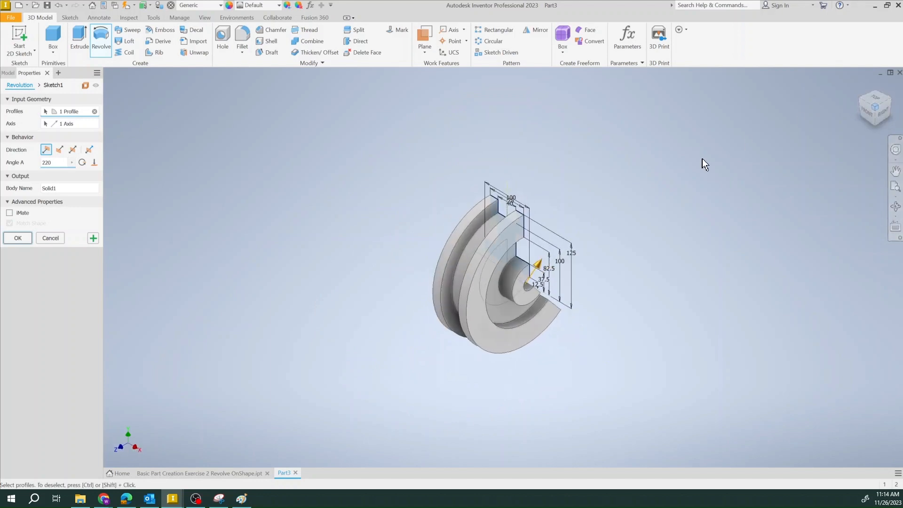
Set the revolve to a full 360 degrees and create the solid wheel.
left_click(72, 163)
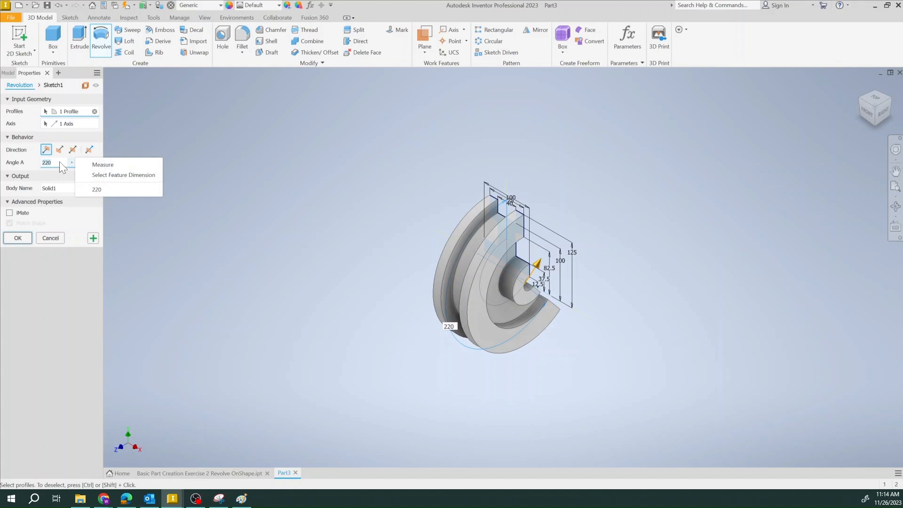
left_click(57, 164)
left_click(82, 162)
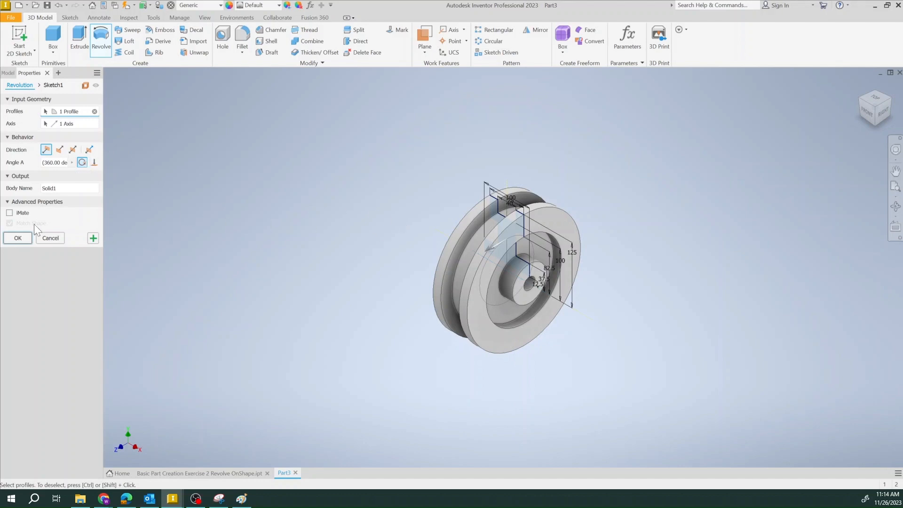
left_click(17, 238)
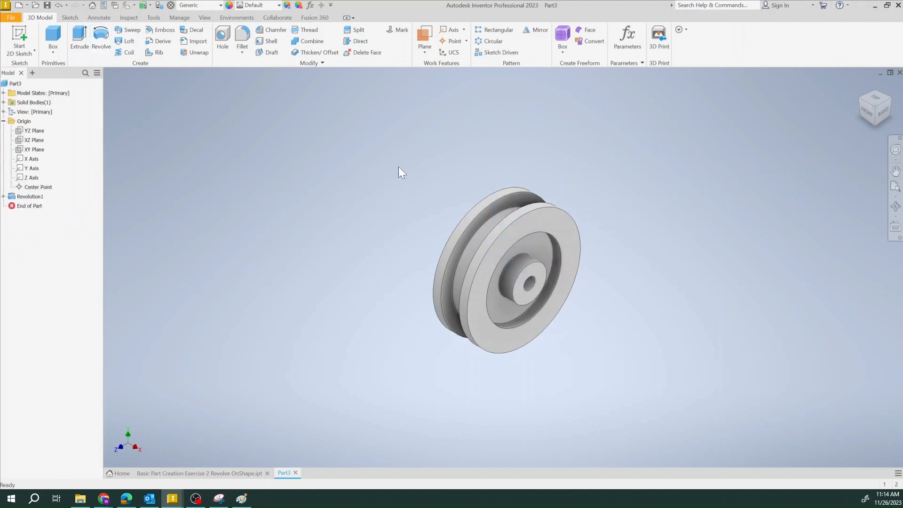
Assign the ABS Plastic material to the wheel part.
scroll(515, 259, "down", 5)
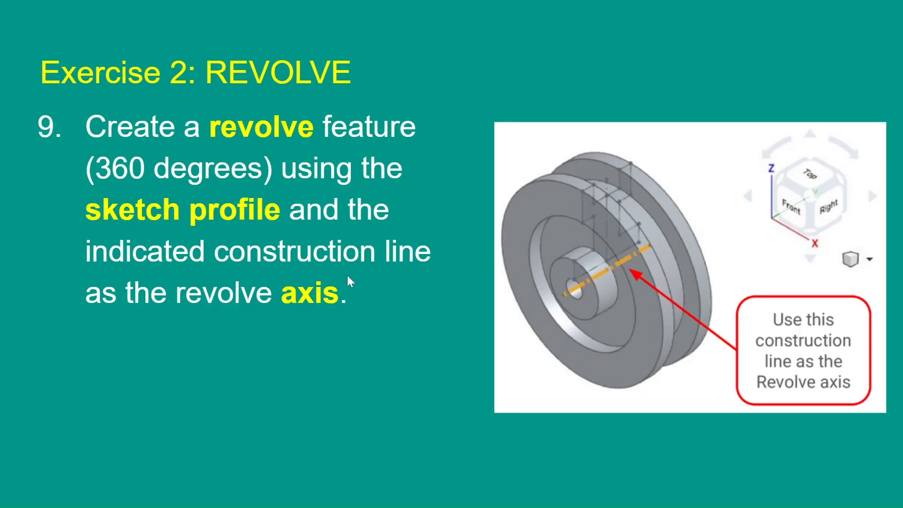
left_click(326, 248)
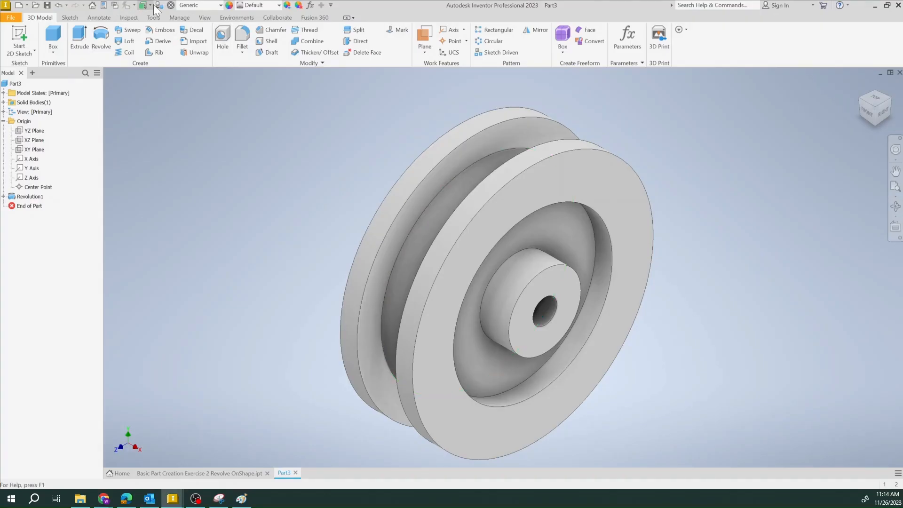
left_click(217, 6)
scroll(175, 70, "up", 5)
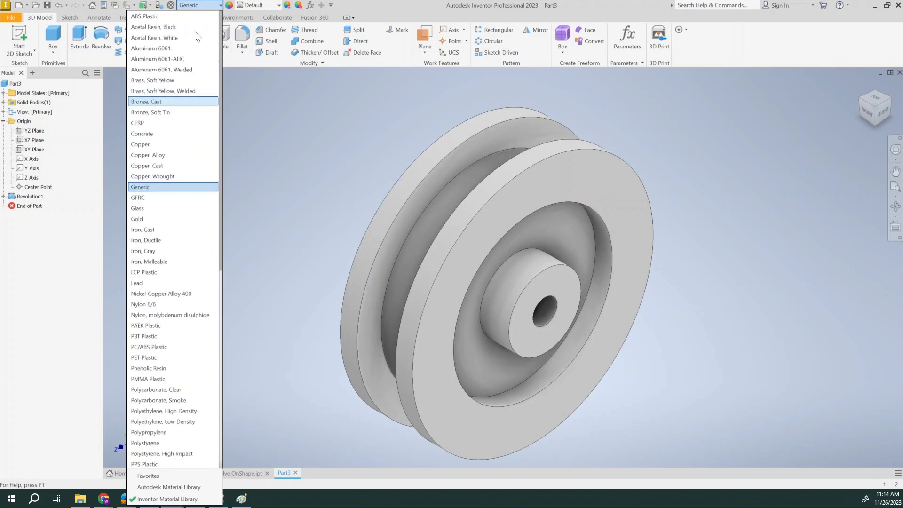
left_click(161, 15)
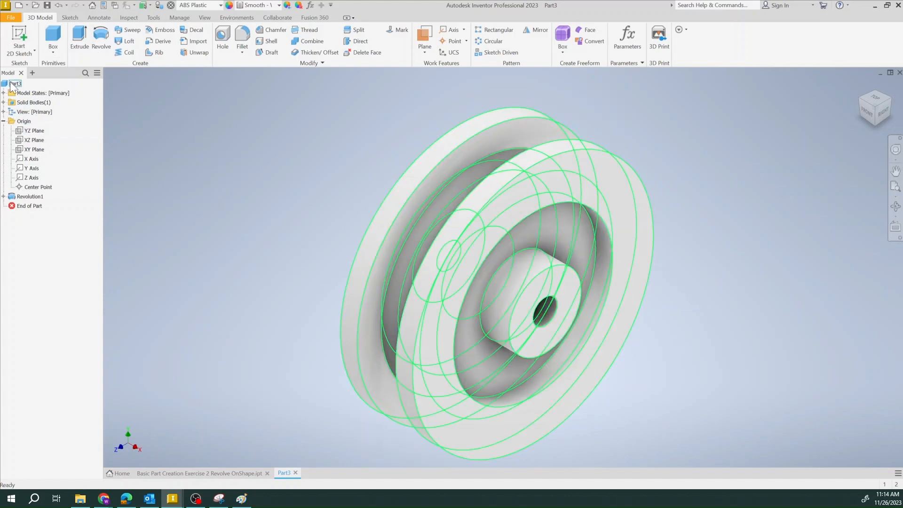
Update the part's physical properties in iProperties, check its mass in grams, and close the properties.
right_click(24, 85)
left_click(33, 186)
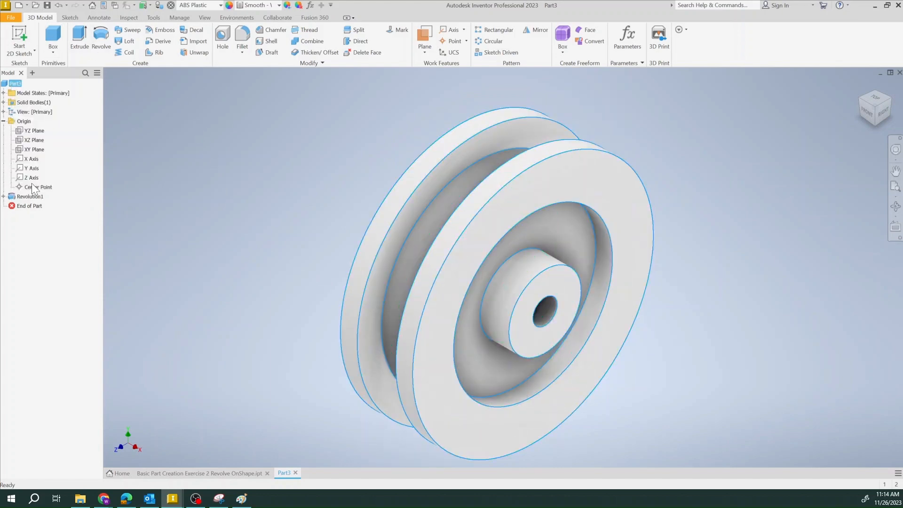
left_click_drag(823, 182, 264, 85)
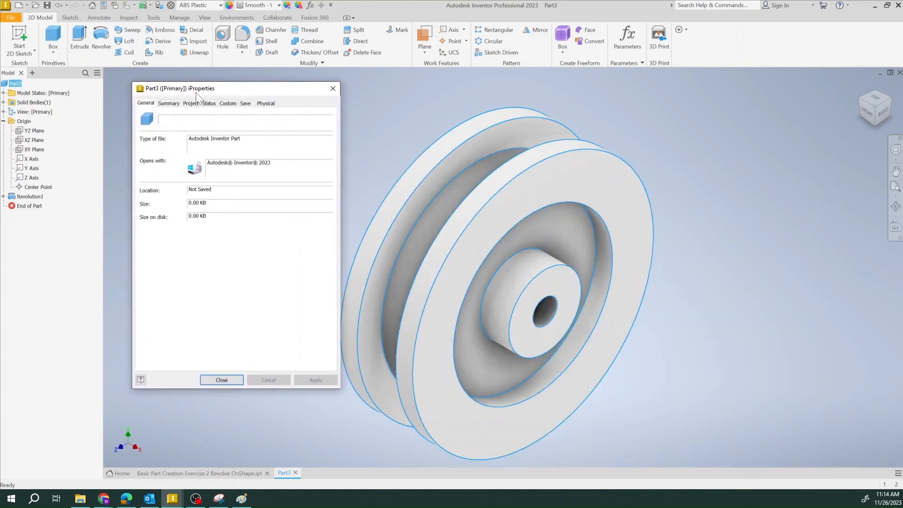
left_click(267, 103)
left_click(306, 126)
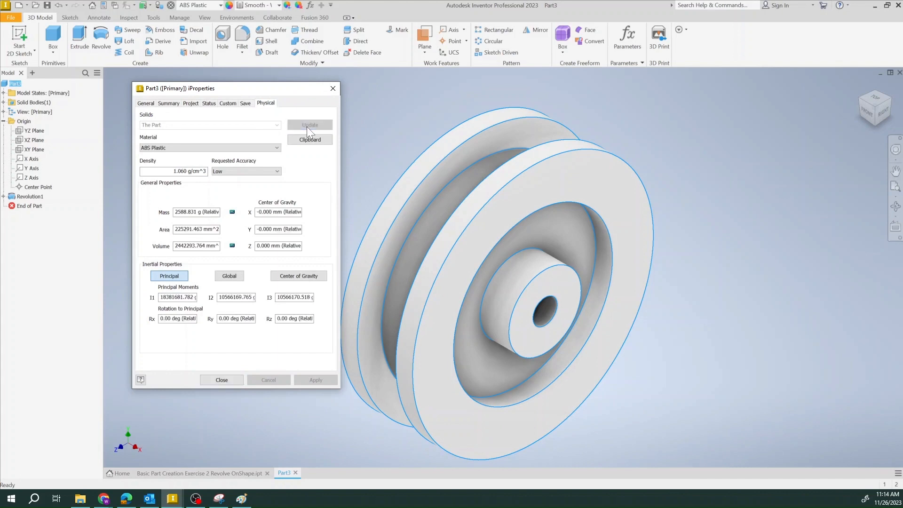
double_click(186, 212)
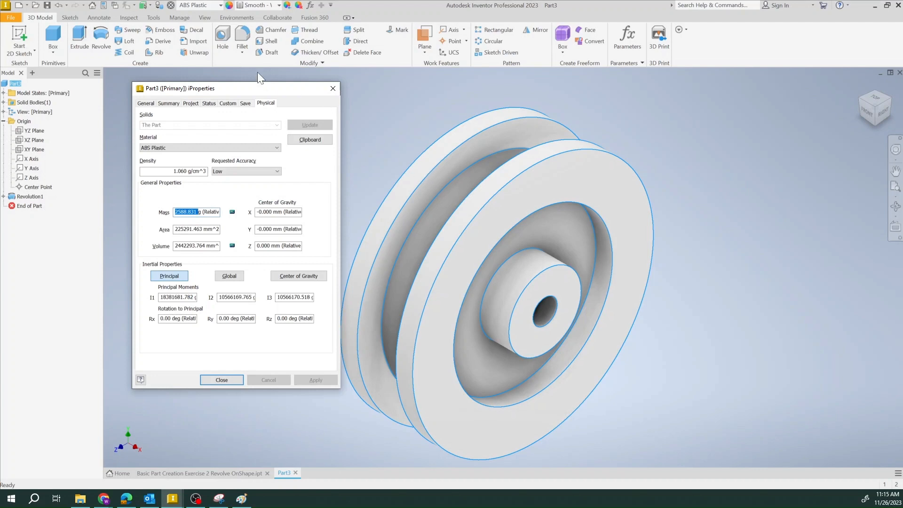
left_click_drag(233, 88, 215, 85)
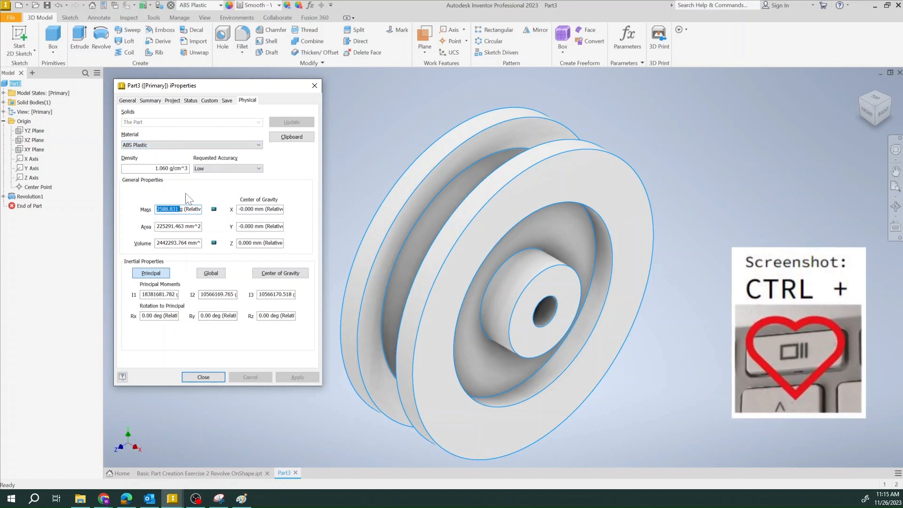
left_click(185, 209)
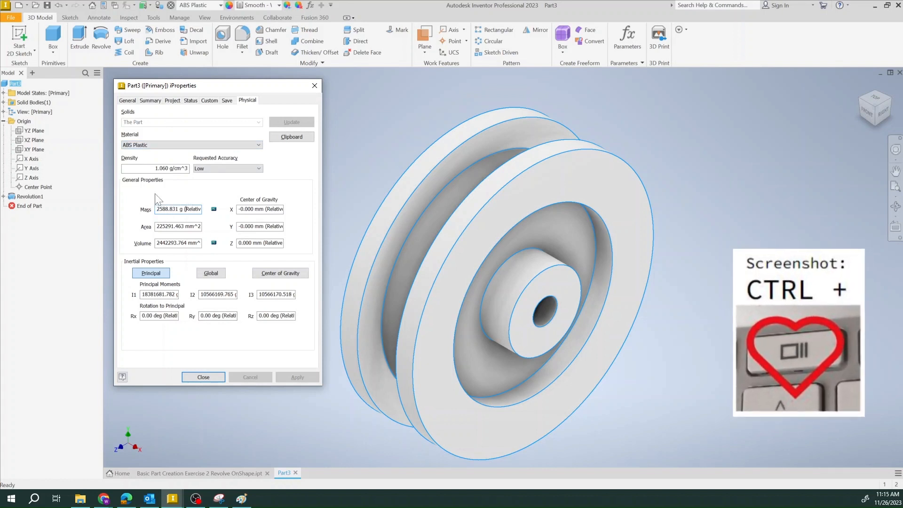
left_click(191, 379)
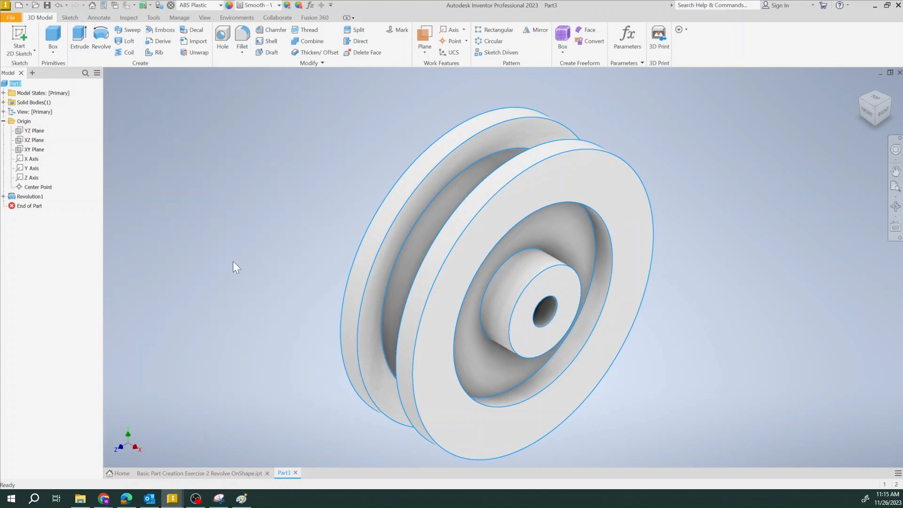
Save the part in the Weber folder as Revolve Exercise.
left_click(10, 18)
left_click(16, 97)
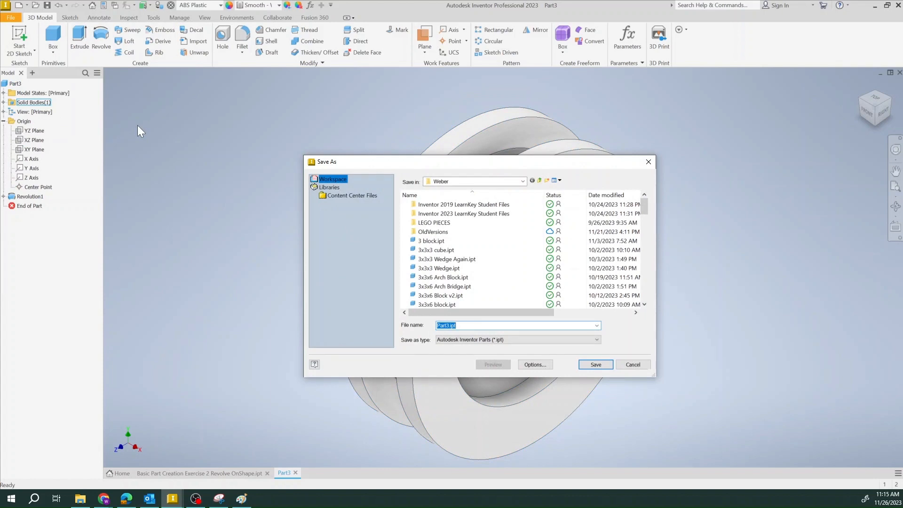
type("E")
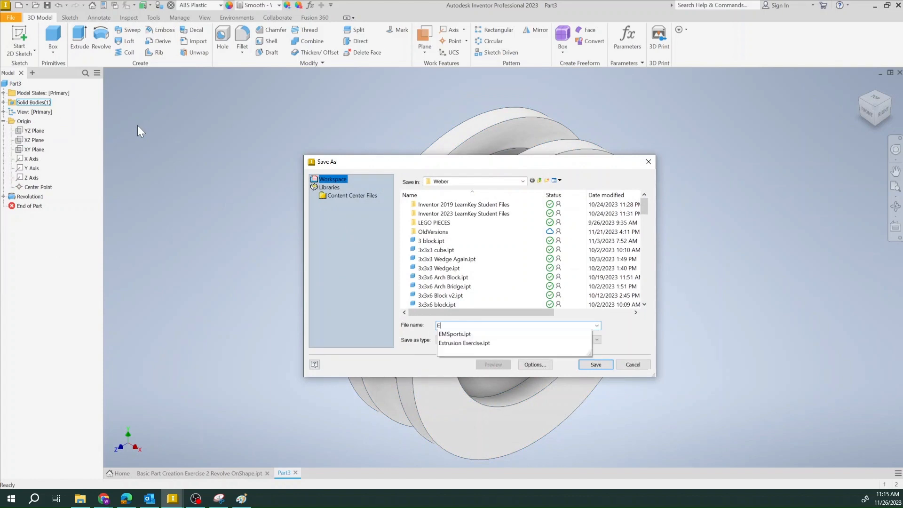
key("BackSpace")
type("Revolve Exercies")
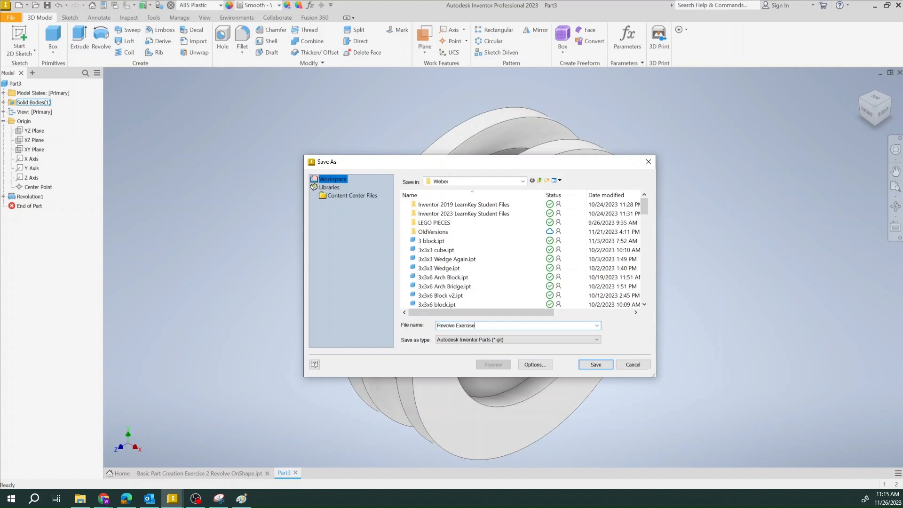
key("Return")
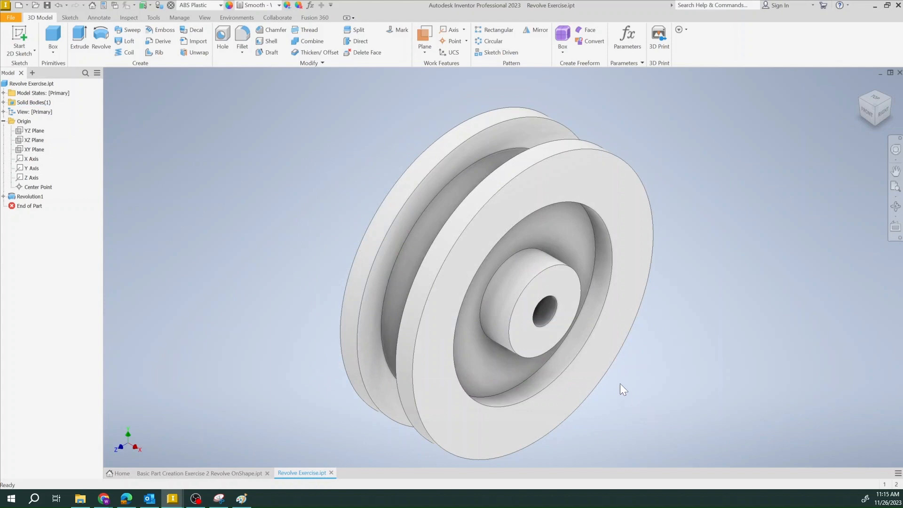